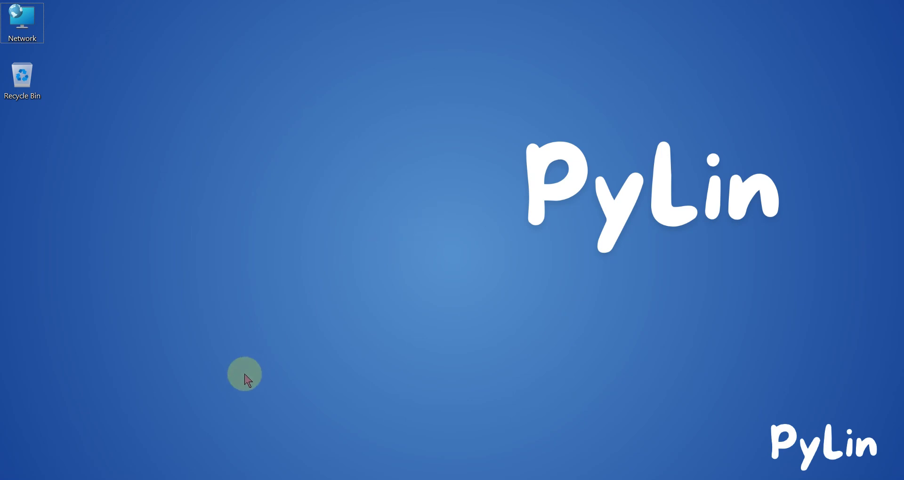
Step: Look over the ModScan64 entry on the WinTECH page, then switch to the OpenModScan GitHub repository
{"action": "left_click", "coordinate": [179, 477]}
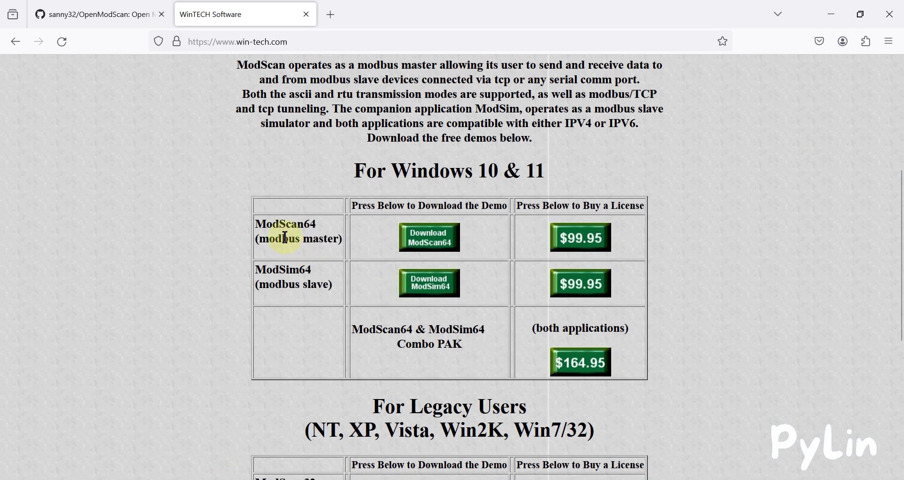
{"action": "double_click", "coordinate": [292, 225]}
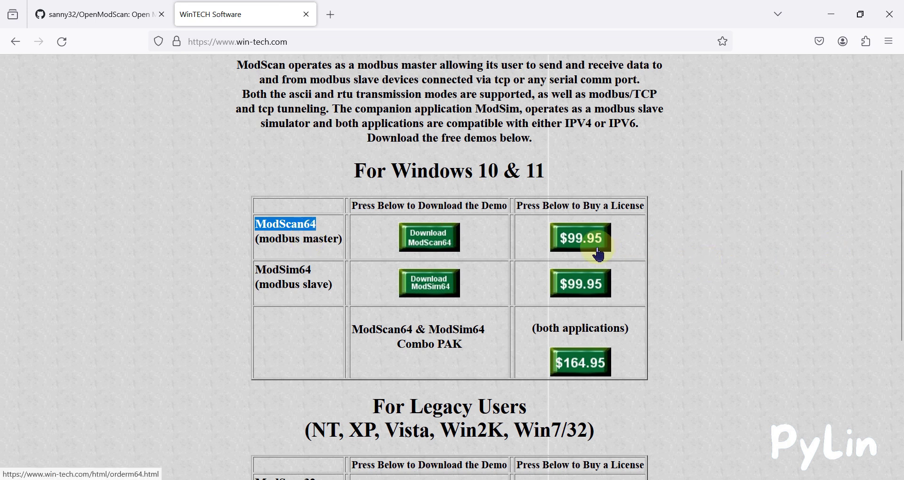
{"action": "double_click", "coordinate": [288, 225]}
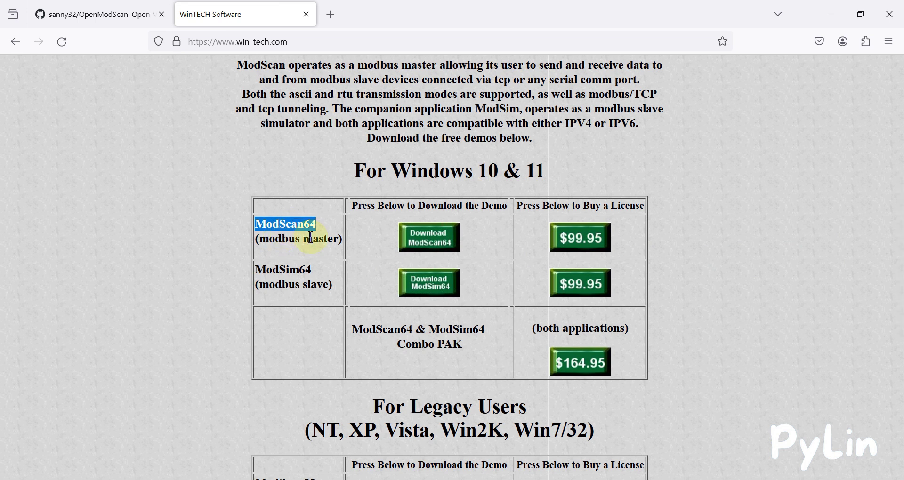
{"action": "left_click", "coordinate": [115, 14]}
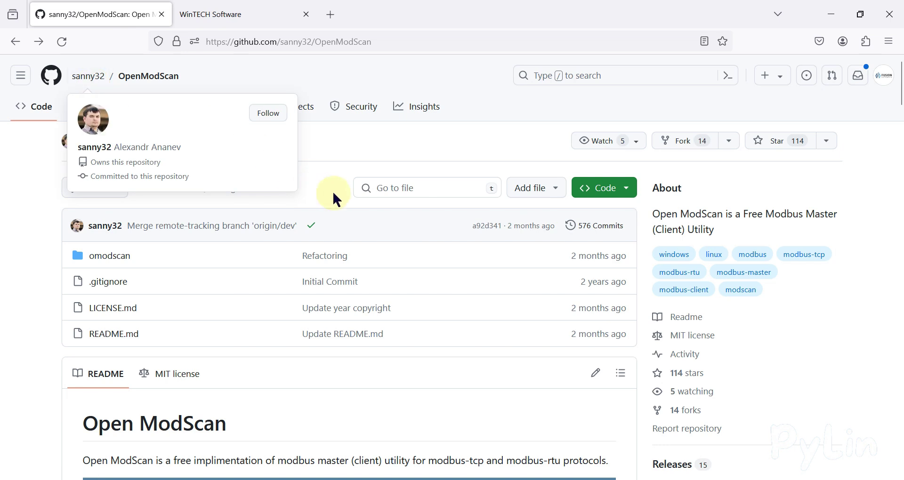
{"action": "scroll", "coordinate": [563, 222], "scroll_direction": "down", "scroll_amount": 3}
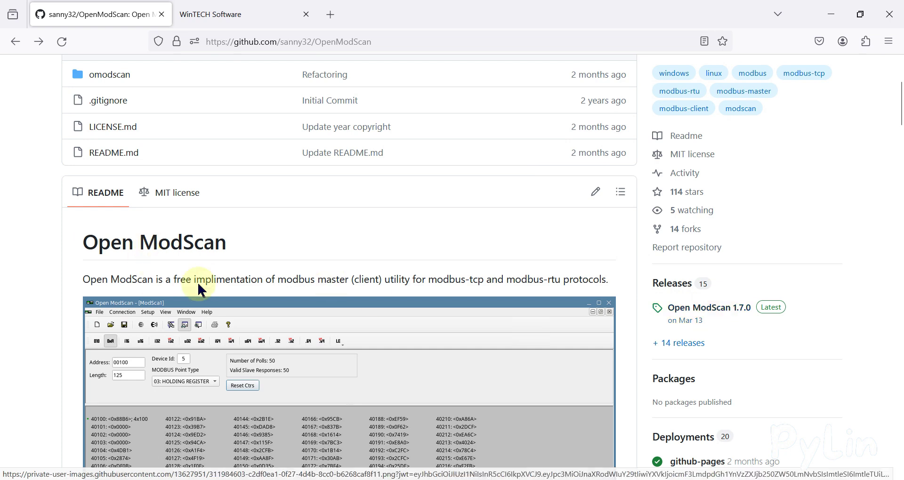
{"action": "scroll", "coordinate": [220, 255], "scroll_direction": "up", "scroll_amount": 2}
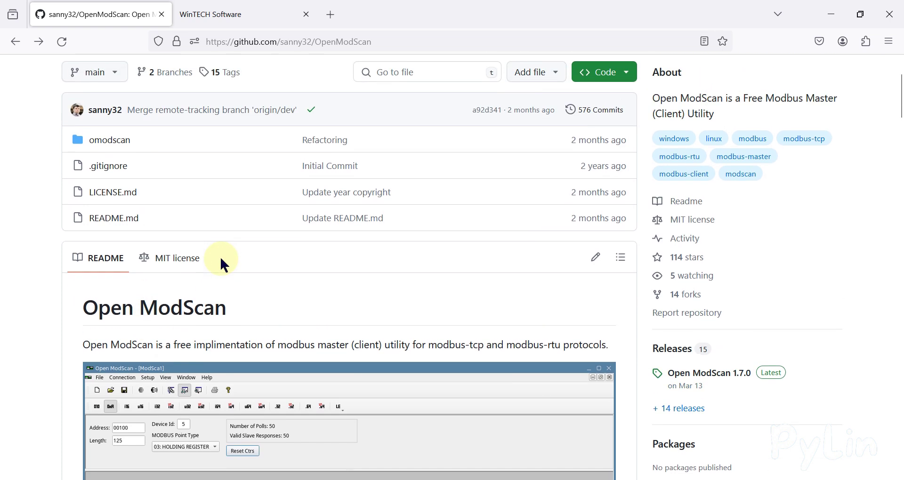
{"action": "scroll", "coordinate": [220, 256], "scroll_direction": "down", "scroll_amount": 5}
{"action": "scroll", "coordinate": [221, 259], "scroll_direction": "down", "scroll_amount": 15}
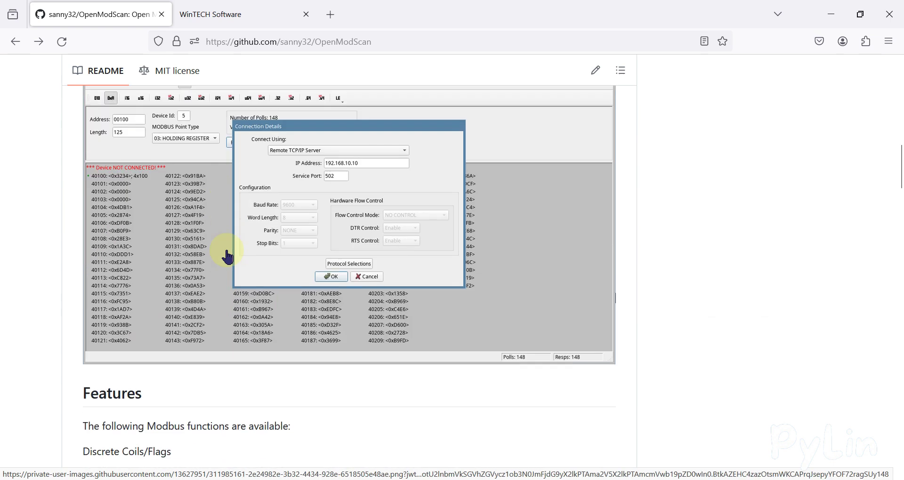
{"action": "scroll", "coordinate": [227, 256], "scroll_direction": "down", "scroll_amount": 12}
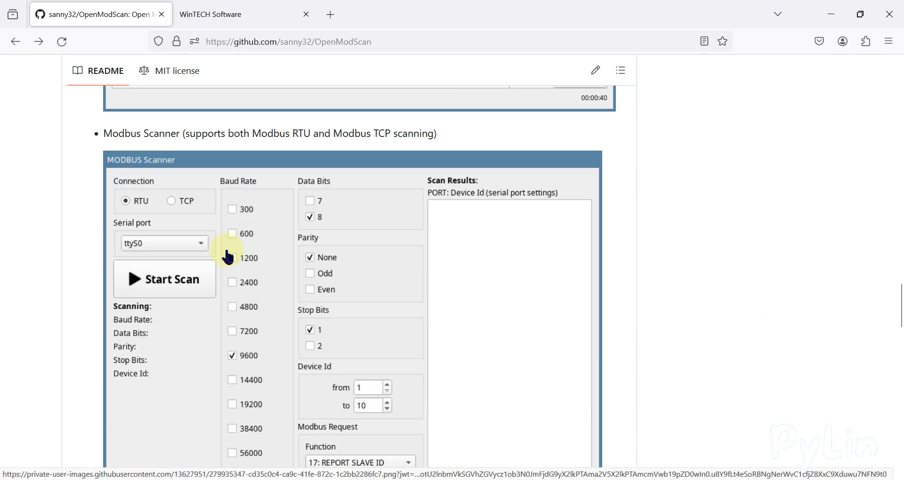
{"action": "scroll", "coordinate": [227, 257], "scroll_direction": "down", "scroll_amount": 8}
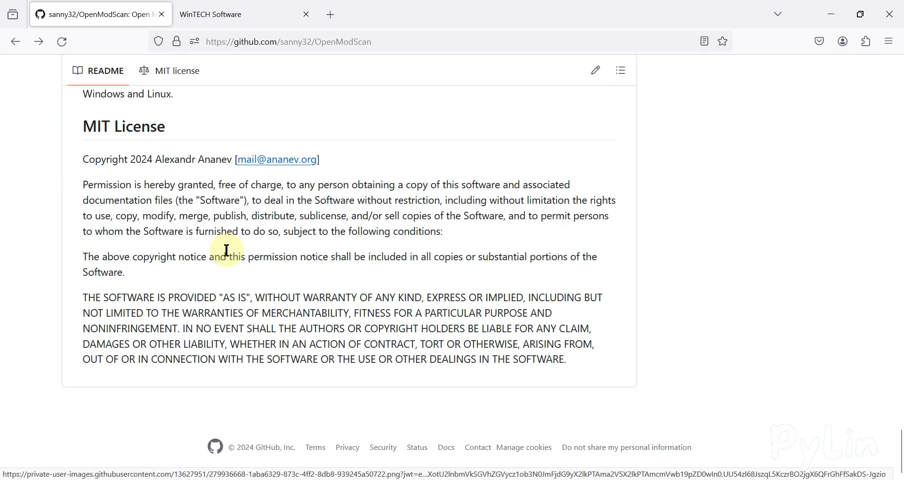
{"action": "scroll", "coordinate": [228, 254], "scroll_direction": "up", "scroll_amount": 15}
{"action": "scroll", "coordinate": [381, 258], "scroll_direction": "up", "scroll_amount": 20}
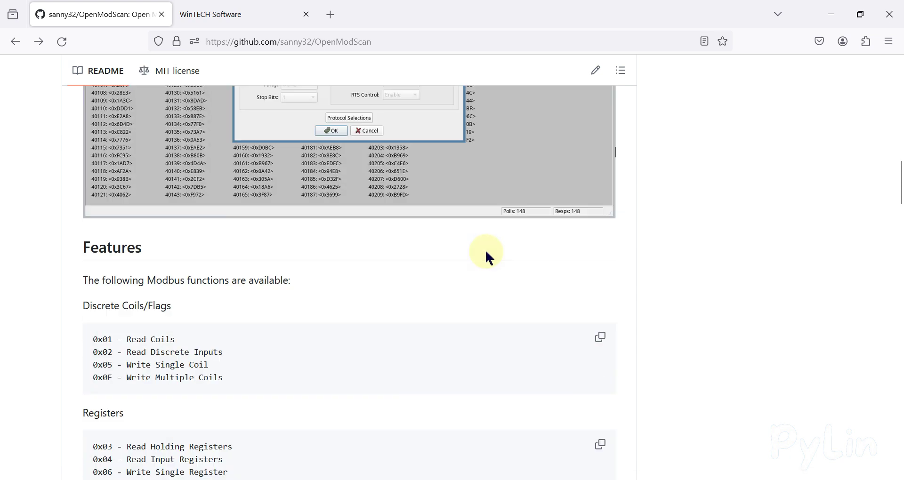
{"action": "scroll", "coordinate": [489, 257], "scroll_direction": "up", "scroll_amount": 3}
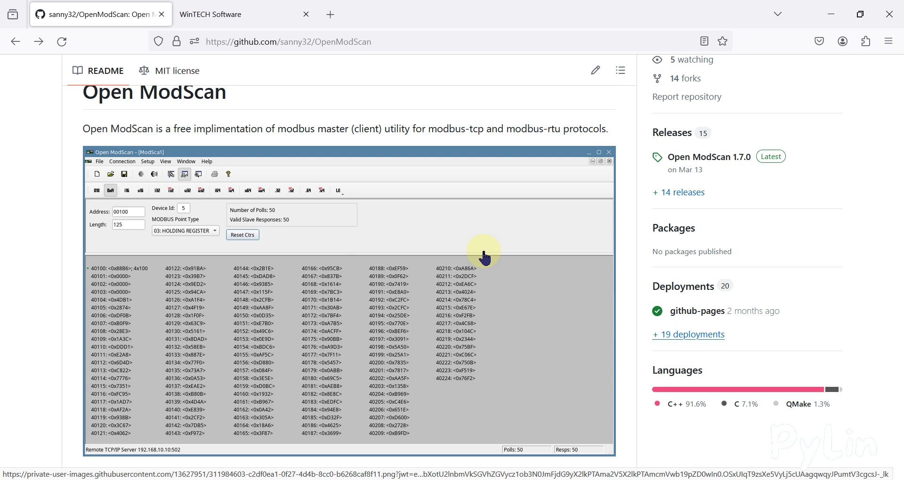
{"action": "scroll", "coordinate": [485, 258], "scroll_direction": "up", "scroll_amount": 2}
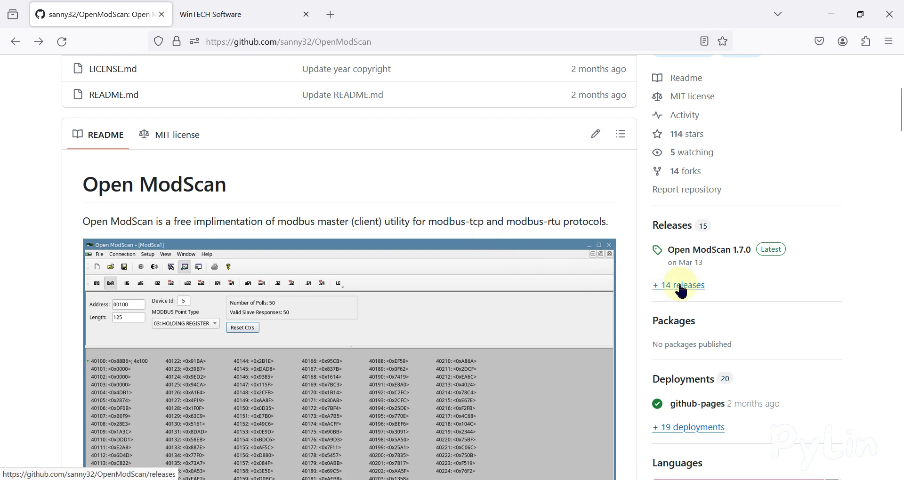
{"action": "left_click", "coordinate": [692, 254]}
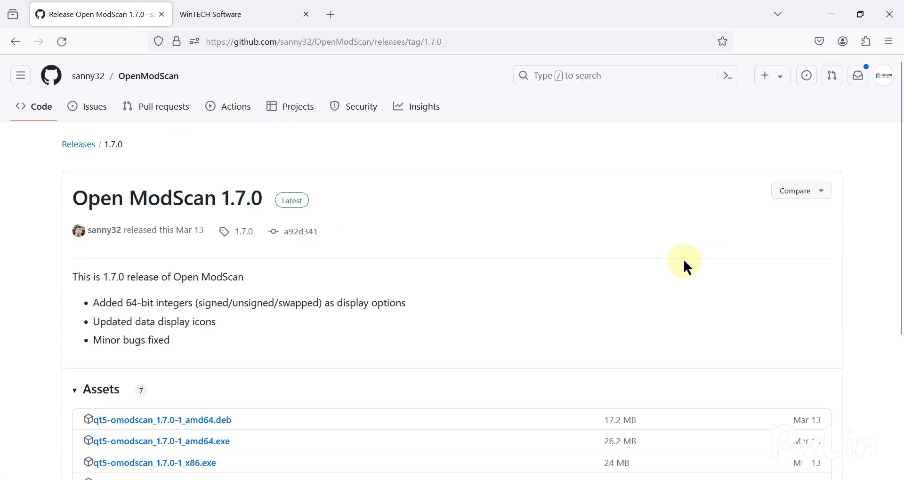
Step: Download qt6-omodscan_1.7.0-1_amd64.exe from the Open ModScan 1.7.0 release
{"action": "scroll", "coordinate": [343, 192], "scroll_direction": "down", "scroll_amount": 2}
{"action": "left_click_drag", "start_coordinate": [82, 97], "coordinate": [260, 95]}
{"action": "scroll", "coordinate": [326, 151], "scroll_direction": "down", "scroll_amount": 2}
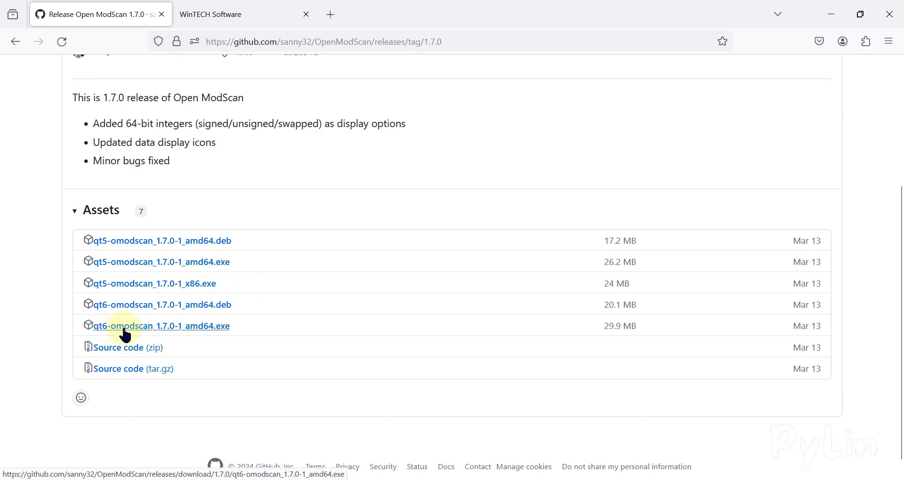
{"action": "left_click", "coordinate": [204, 331]}
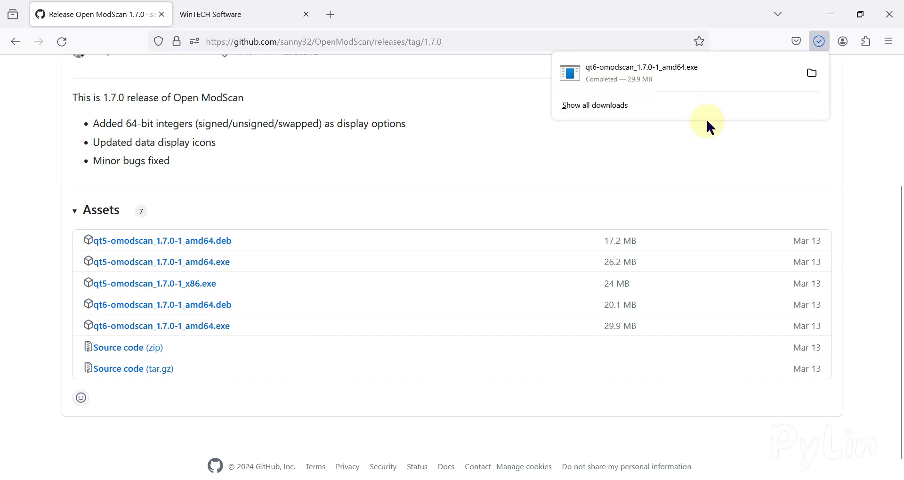
Step: Copy the downloaded installer from the Downloads list onto the desktop and minimize Firefox
{"action": "key", "text": "super+Down"}
{"action": "left_click", "coordinate": [809, 78]}
{"action": "left_click_drag", "start_coordinate": [763, 117], "coordinate": [140, 198]}
{"action": "left_click", "coordinate": [823, 51]}
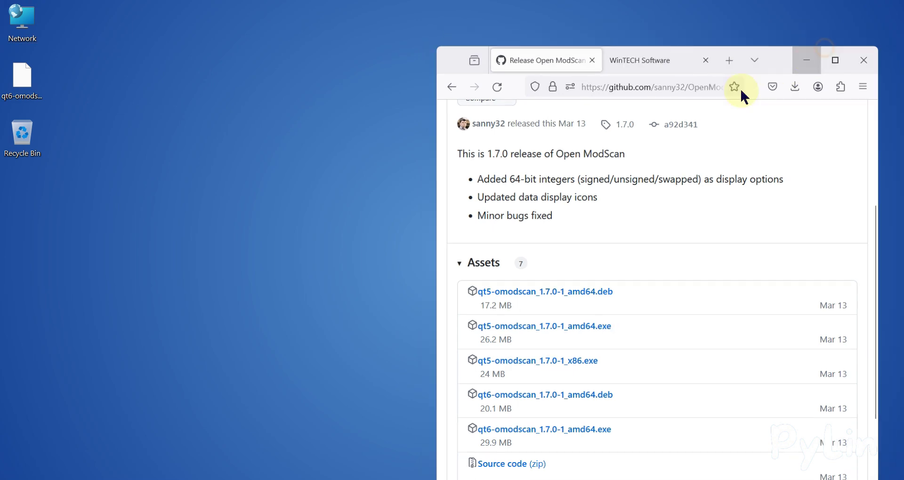
Step: Run the Open ModScan installer past the security warning, accept the license, and change the install drive to D
{"action": "double_click", "coordinate": [19, 81]}
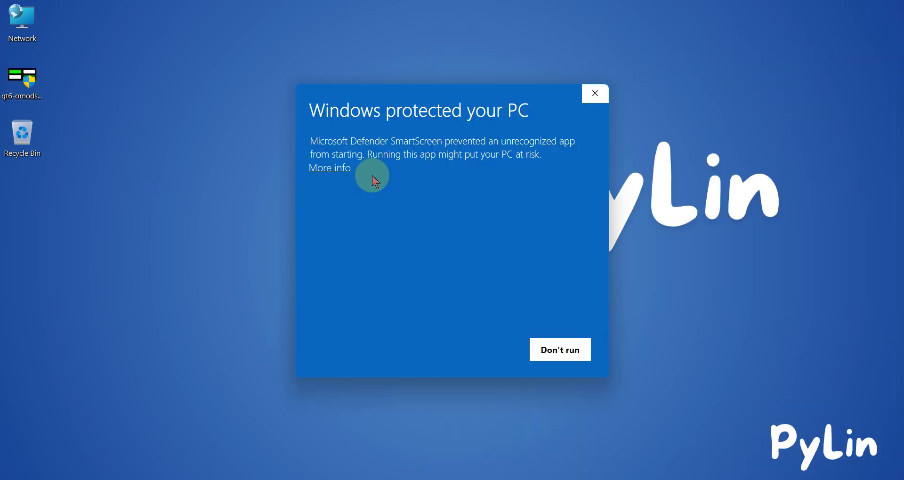
{"action": "left_click", "coordinate": [333, 168]}
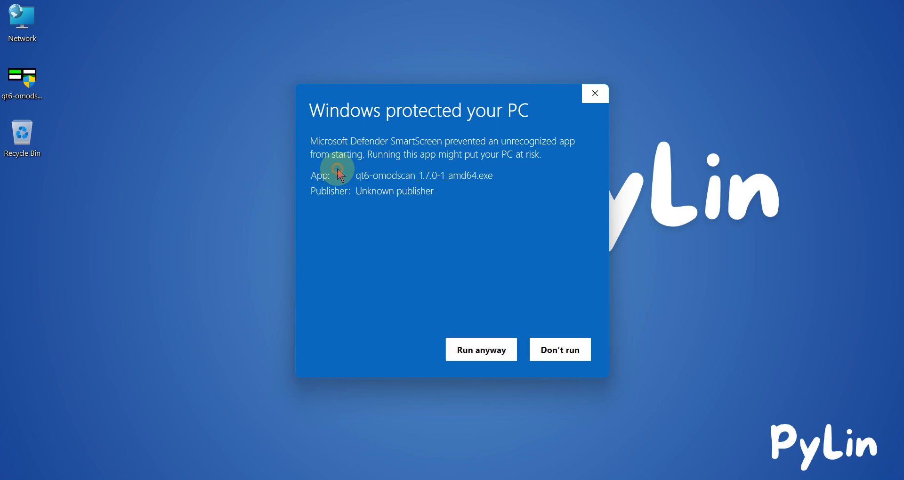
{"action": "left_click", "coordinate": [476, 347]}
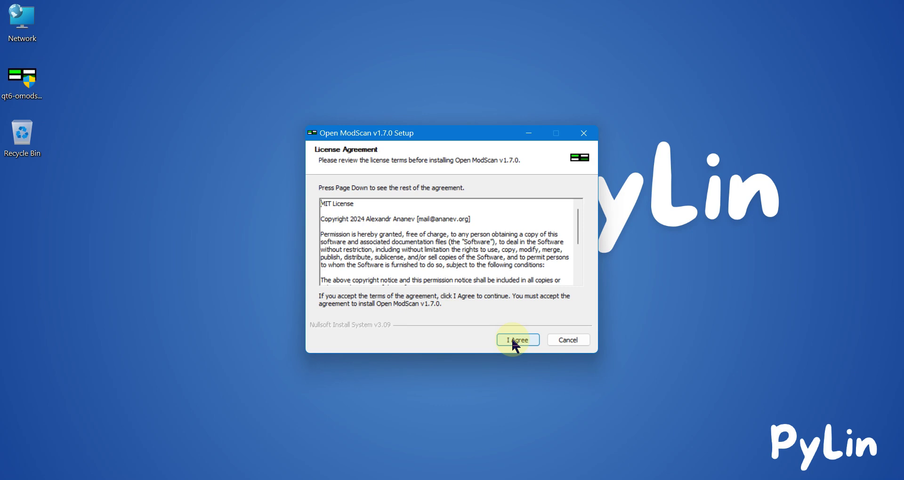
{"action": "left_click", "coordinate": [513, 340]}
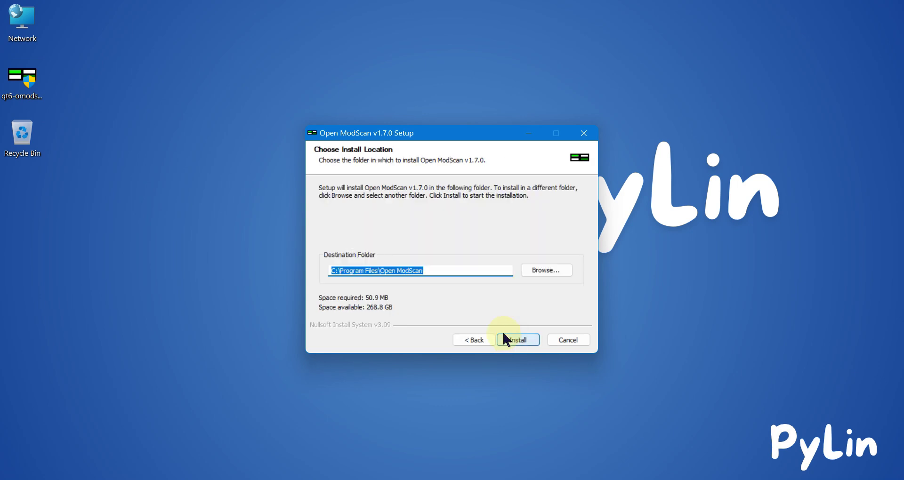
{"action": "key", "text": "Home"}
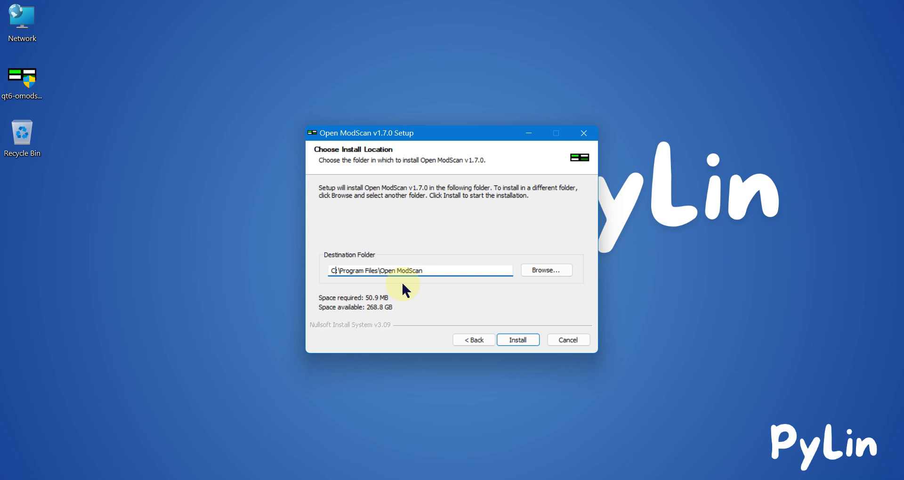
{"action": "key", "text": "BackSpace"}
{"action": "type", "text": "D"}
Step: Install Open ModScan into D:\Program Files\Open ModScan and close the completed setup
{"action": "left_click", "coordinate": [520, 339]}
{"action": "left_click_drag", "start_coordinate": [467, 138], "coordinate": [387, 89]}
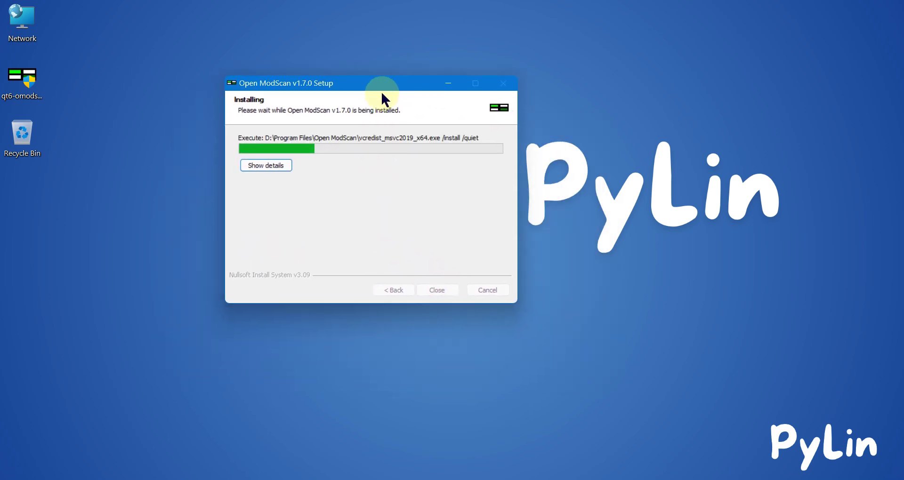
{"action": "left_click", "coordinate": [282, 166]}
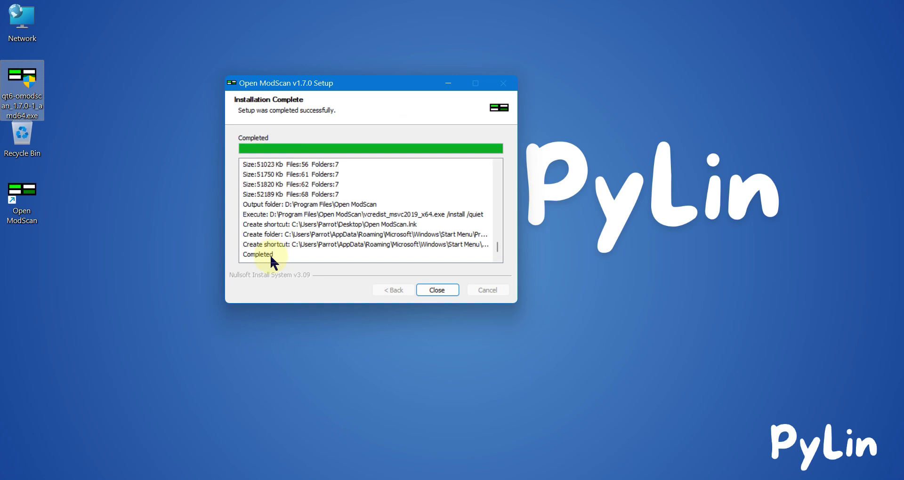
{"action": "left_click", "coordinate": [24, 203]}
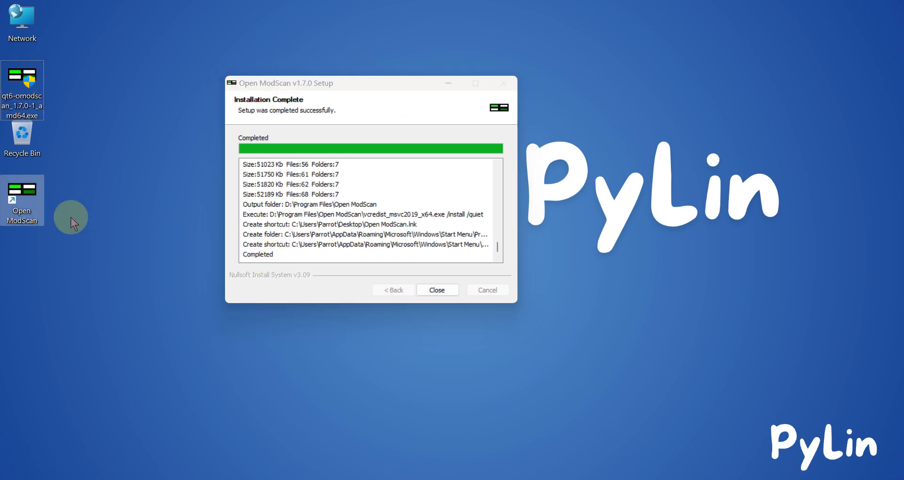
{"action": "left_click", "coordinate": [433, 289]}
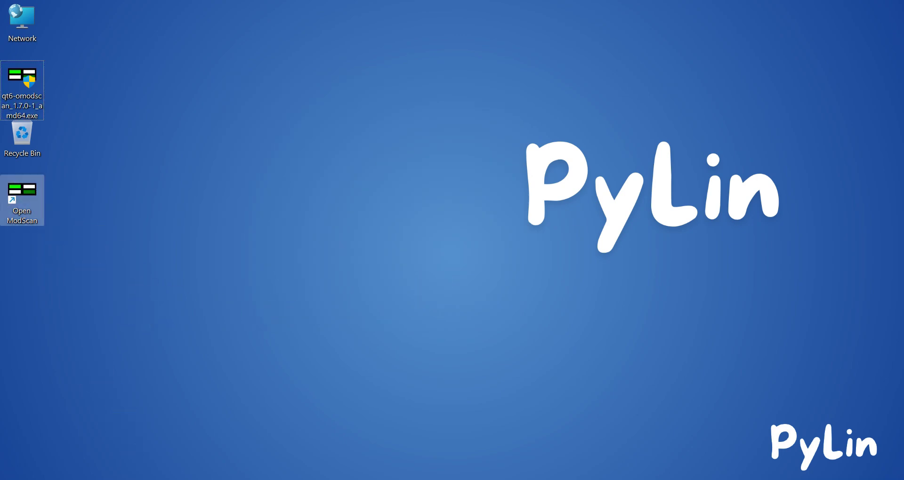
{"action": "key", "text": "alt+Tab"}
Step: Start Open ModScan, maximize the ModSca1 scan, and make the main window smaller
{"action": "left_click", "coordinate": [630, 50]}
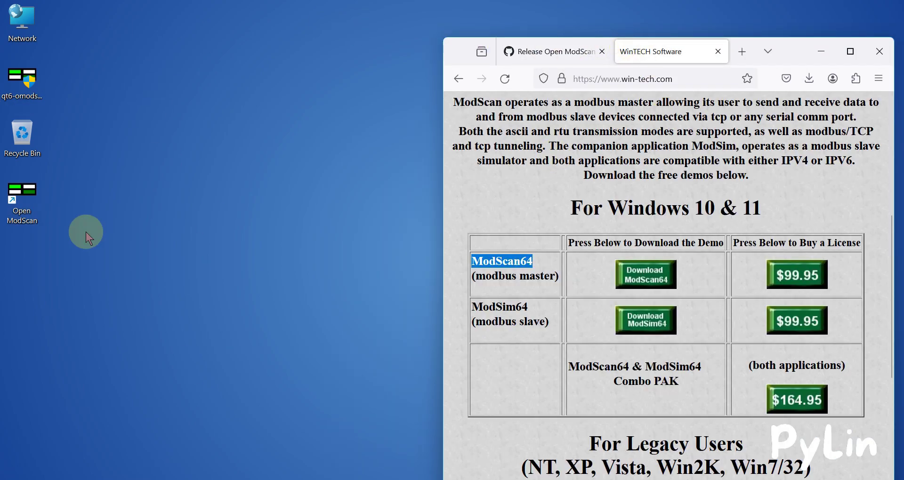
{"action": "key", "text": "alt+Tab"}
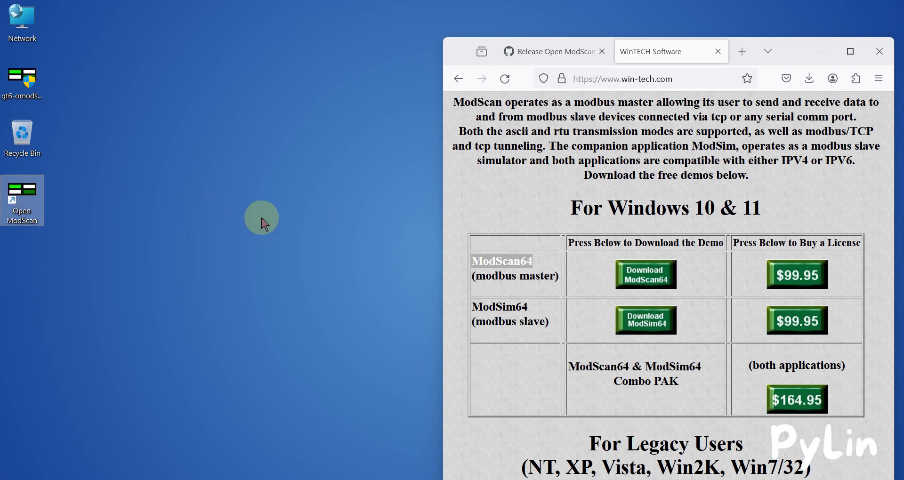
{"action": "left_click", "coordinate": [820, 52]}
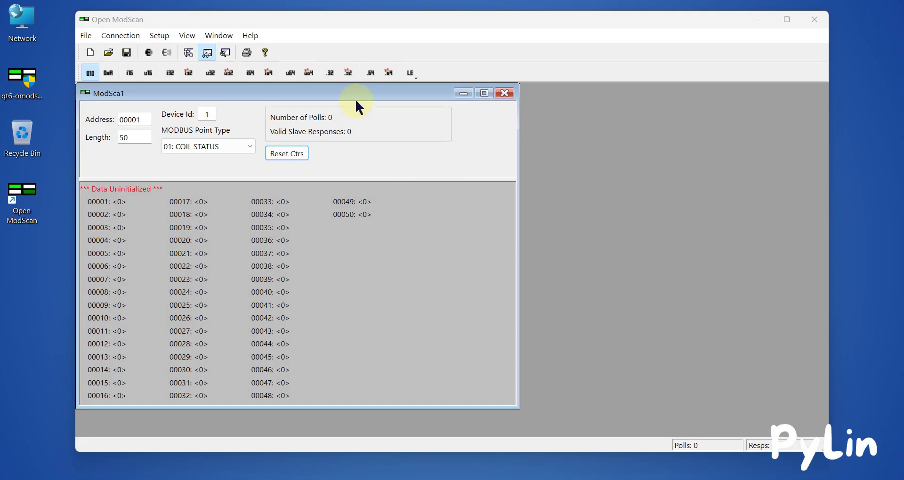
{"action": "double_click", "coordinate": [357, 99]}
{"action": "left_click_drag", "start_coordinate": [821, 447], "coordinate": [467, 430]}
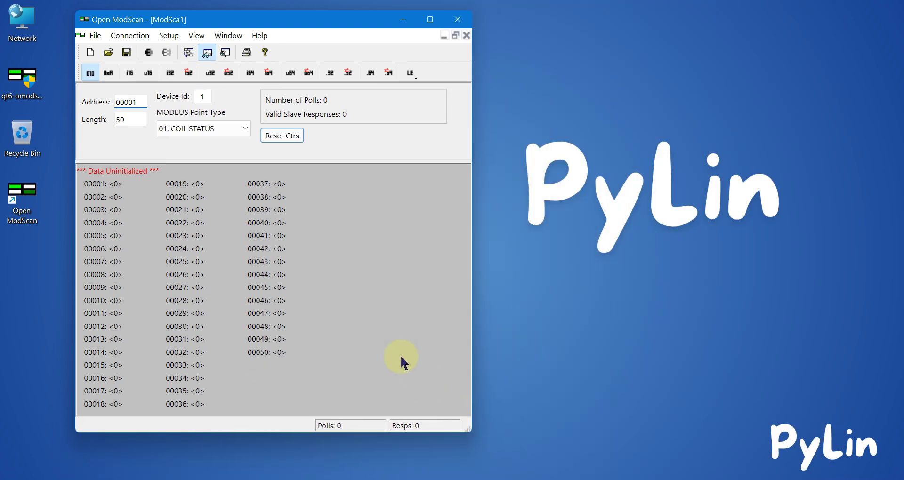
Step: Launch Modbus Slave by searching for 'slave'
{"action": "key", "text": "super"}
{"action": "type", "text": "slave"}
{"action": "key", "text": "Return"}
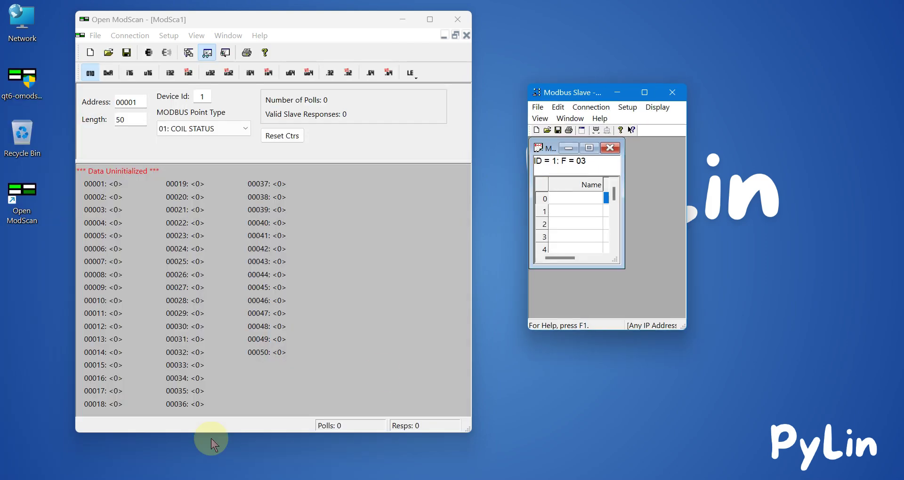
Step: In Modbus Slave, set registers 0 and 2 to auto increment
{"action": "left_click", "coordinate": [589, 148]}
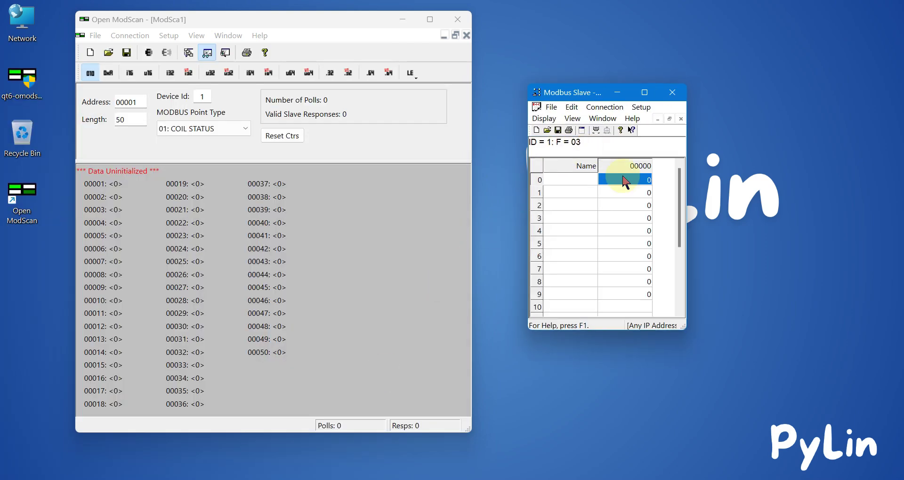
{"action": "left_click_drag", "start_coordinate": [687, 326], "coordinate": [725, 361]}
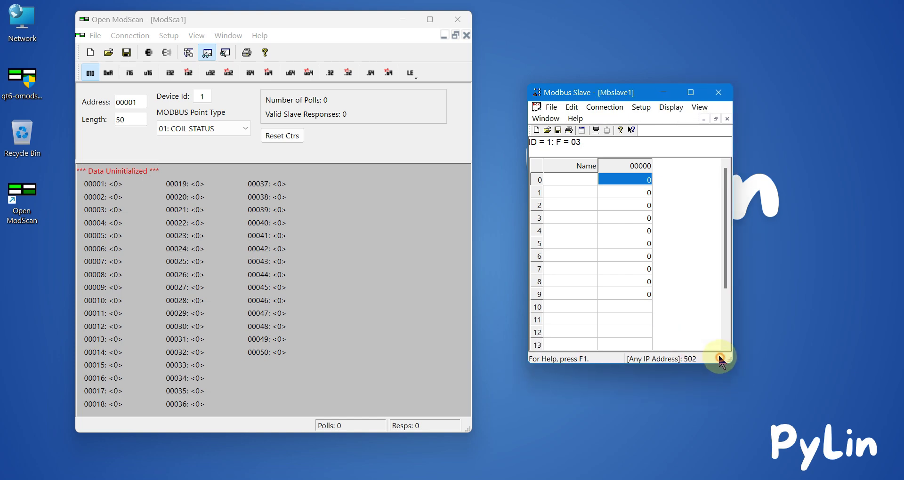
{"action": "double_click", "coordinate": [635, 185]}
{"action": "left_click", "coordinate": [567, 242]}
{"action": "left_click", "coordinate": [699, 221]}
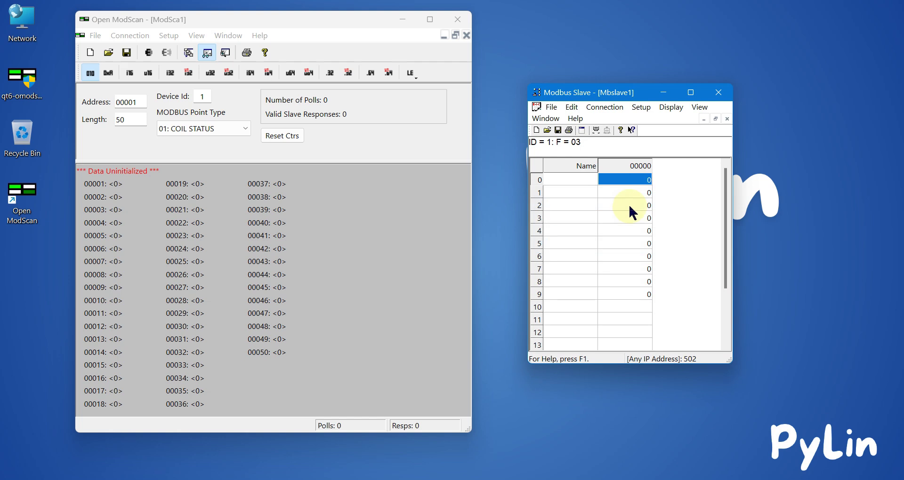
{"action": "double_click", "coordinate": [631, 193]}
{"action": "left_click", "coordinate": [584, 245]}
{"action": "left_click", "coordinate": [707, 223]}
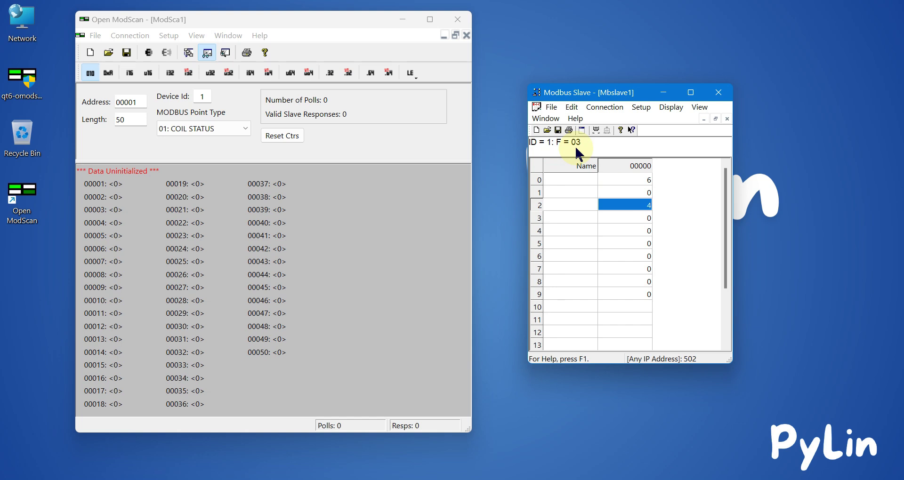
Step: Set Open ModScan to read 03: HOLDING REGISTER with length 10
{"action": "left_click", "coordinate": [209, 128]}
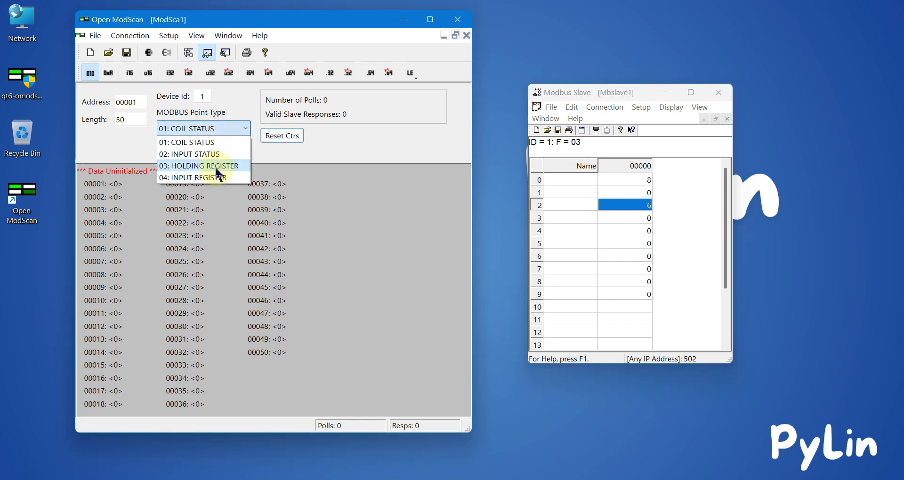
{"action": "left_click", "coordinate": [216, 167]}
{"action": "double_click", "coordinate": [120, 119]}
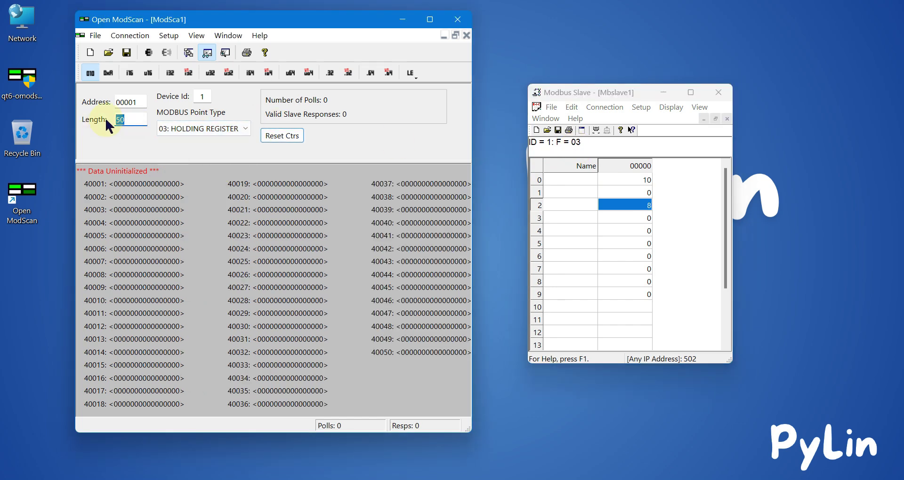
{"action": "type", "text": "10"}
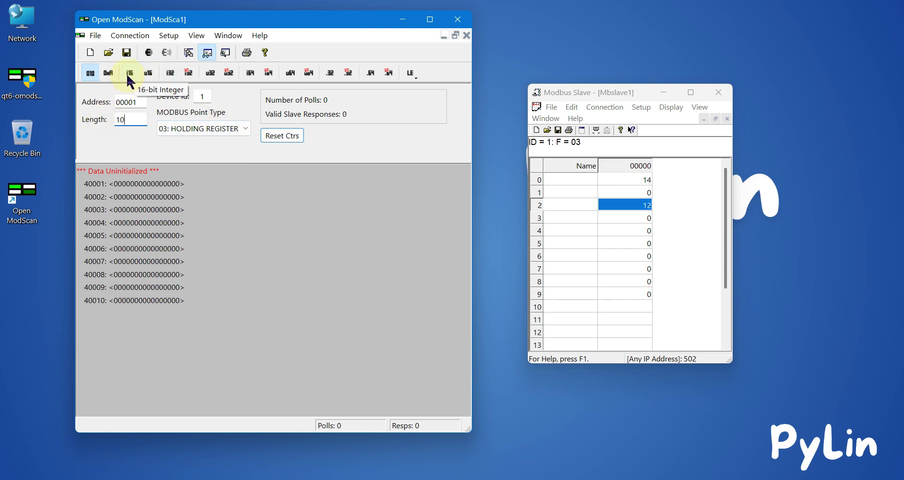
Step: Show registers as 16-bit integers and connect to Remote TCP/IP Server 127.0.0.1 port 502
{"action": "left_click", "coordinate": [129, 74]}
{"action": "left_click", "coordinate": [130, 35]}
{"action": "left_click", "coordinate": [140, 55]}
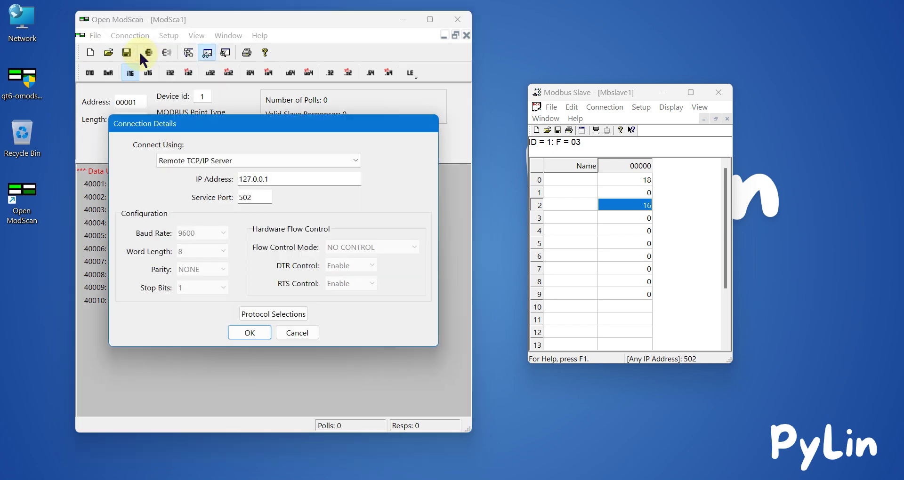
{"action": "left_click", "coordinate": [266, 161]}
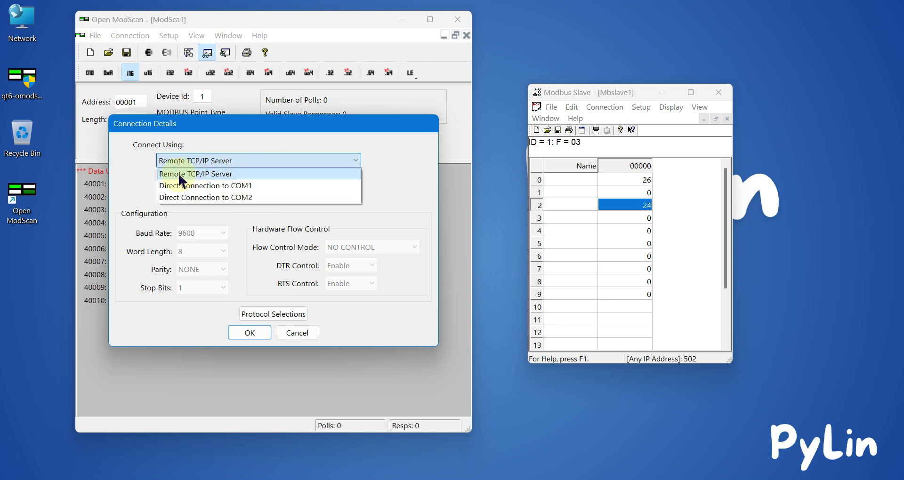
{"action": "left_click", "coordinate": [219, 174]}
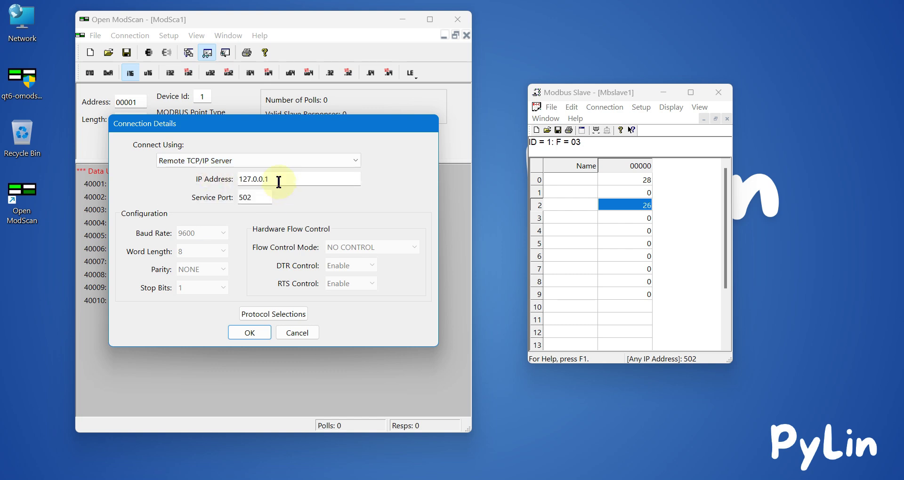
{"action": "left_click_drag", "start_coordinate": [279, 182], "coordinate": [210, 180]}
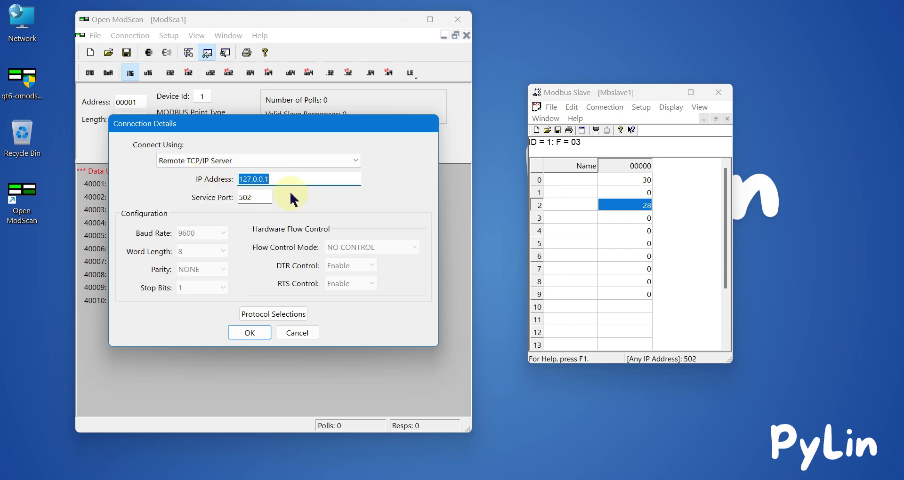
{"action": "left_click", "coordinate": [562, 107]}
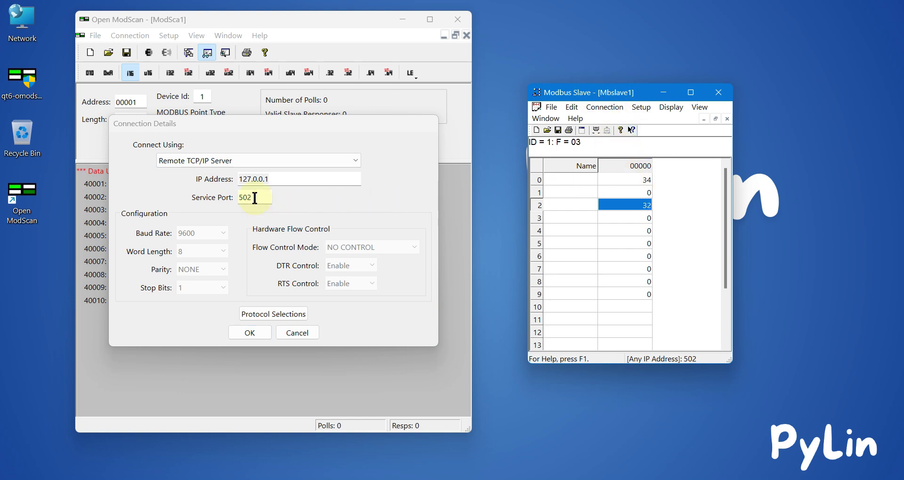
{"action": "left_click_drag", "start_coordinate": [252, 197], "coordinate": [234, 198]}
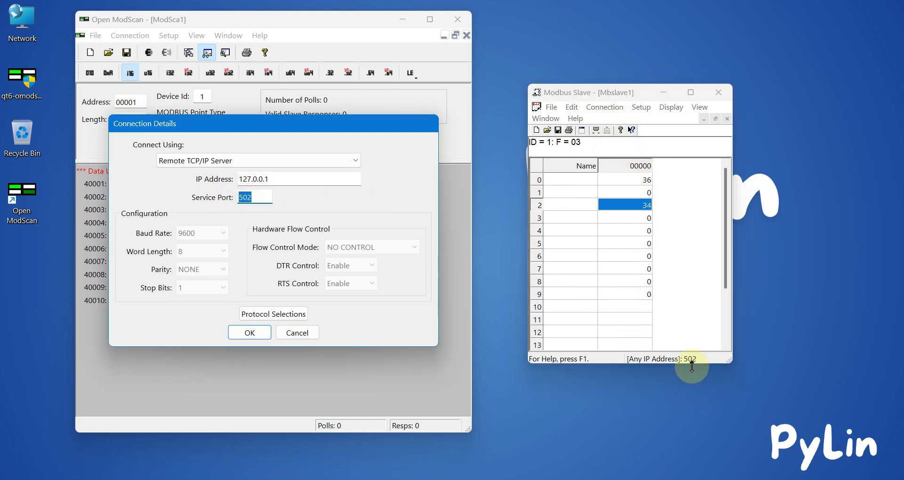
{"action": "left_click", "coordinate": [252, 331]}
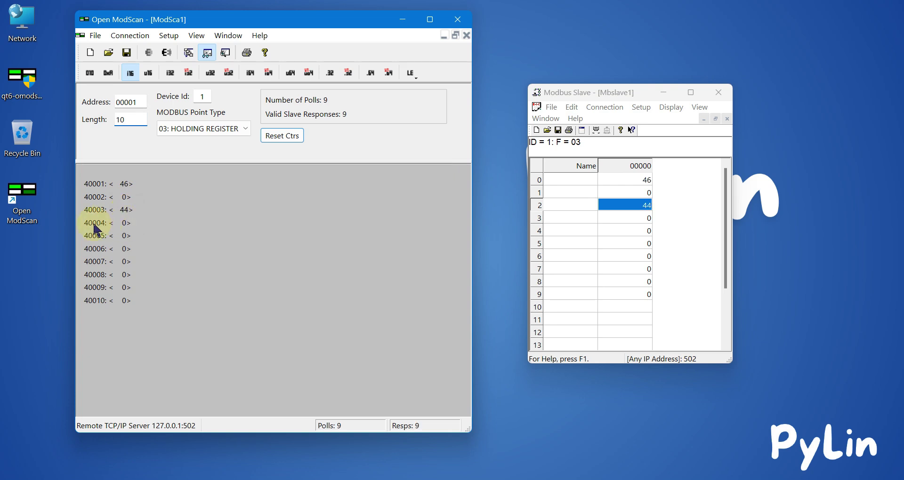
Step: Select register 3 in Modbus Slave and open a Write Register dialog for 40004 in Open ModScan
{"action": "left_click", "coordinate": [538, 220]}
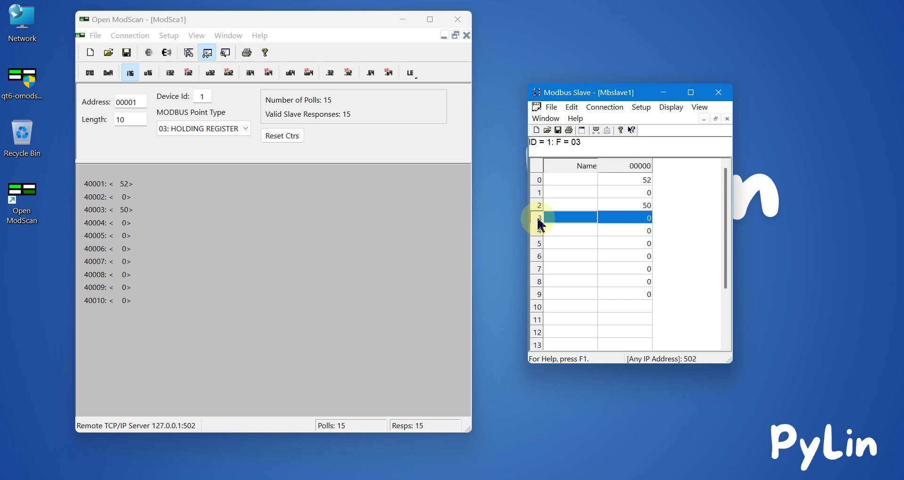
{"action": "double_click", "coordinate": [123, 230]}
{"action": "left_click", "coordinate": [277, 240]}
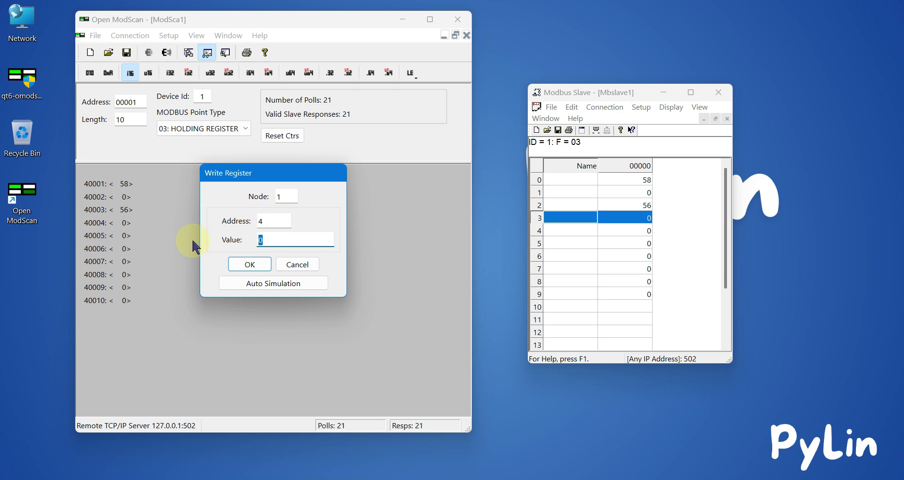
Step: Write the value 66 to register 40004
{"action": "type", "text": "66"}
{"action": "left_click", "coordinate": [240, 260]}
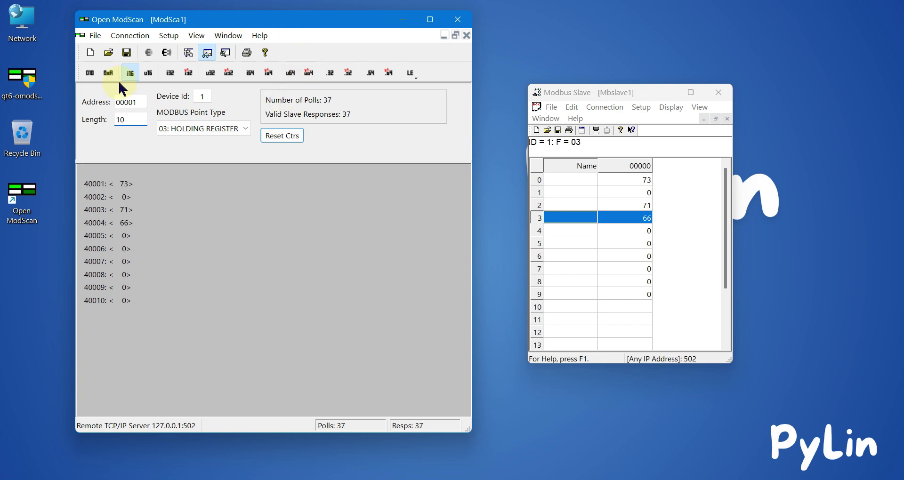
Step: Disconnect both Open ModScan and Modbus Slave from the TCP/IP connection
{"action": "left_click", "coordinate": [167, 53]}
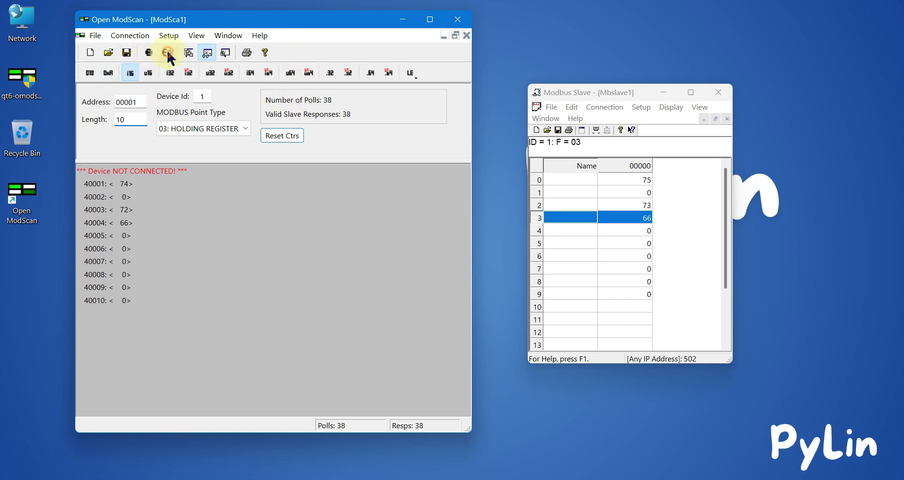
{"action": "left_click", "coordinate": [611, 107]}
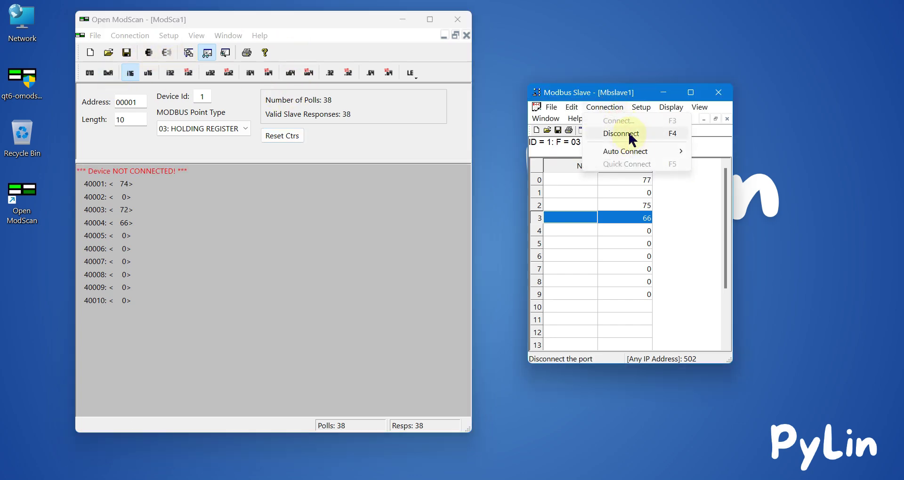
{"action": "left_click", "coordinate": [630, 135]}
Step: Reconnect Modbus Slave over the ELTIMA virtual serial port COM1->COM2 at 9600-8-N-1
{"action": "left_click", "coordinate": [608, 109]}
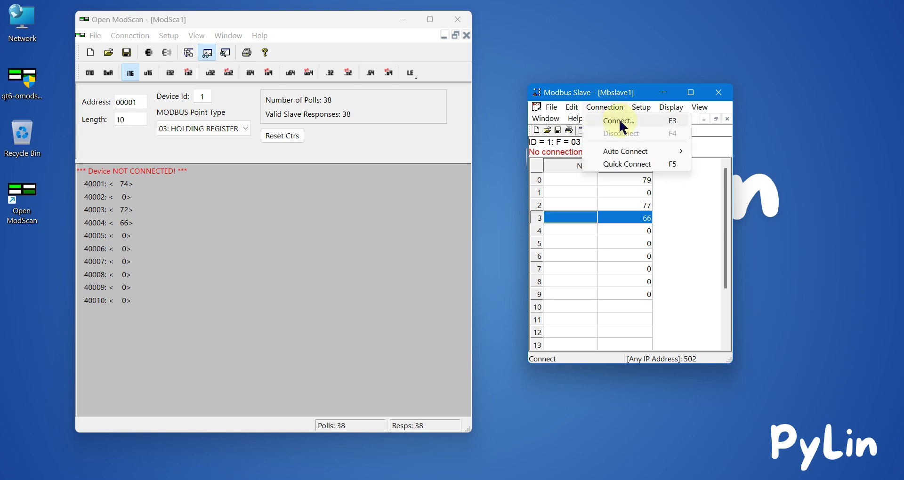
{"action": "left_click", "coordinate": [619, 122]}
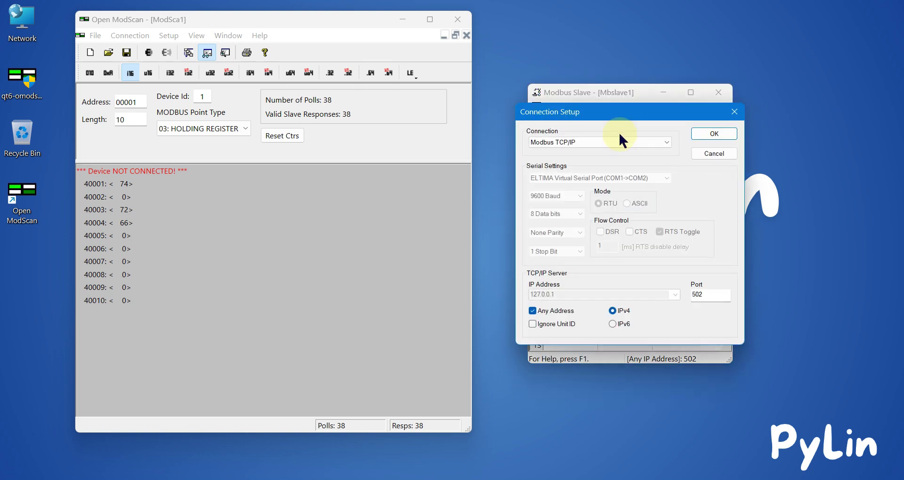
{"action": "left_click", "coordinate": [618, 142]}
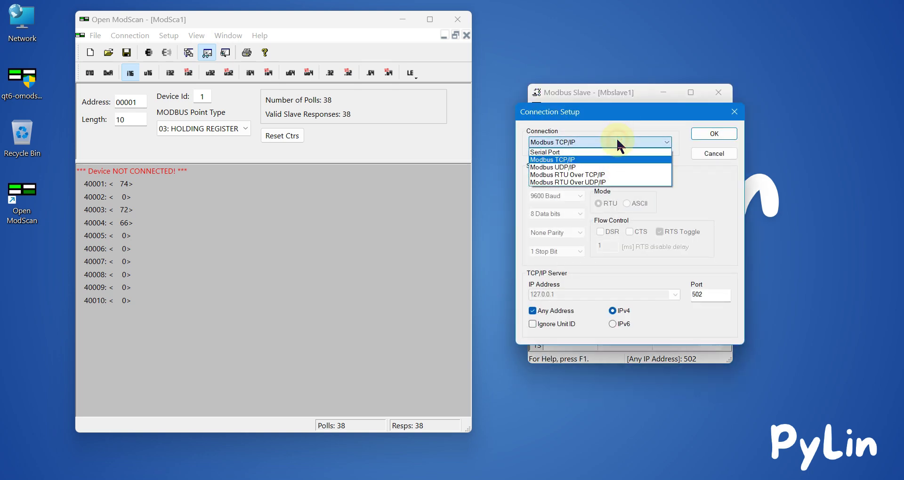
{"action": "left_click", "coordinate": [584, 153]}
{"action": "left_click", "coordinate": [607, 181]}
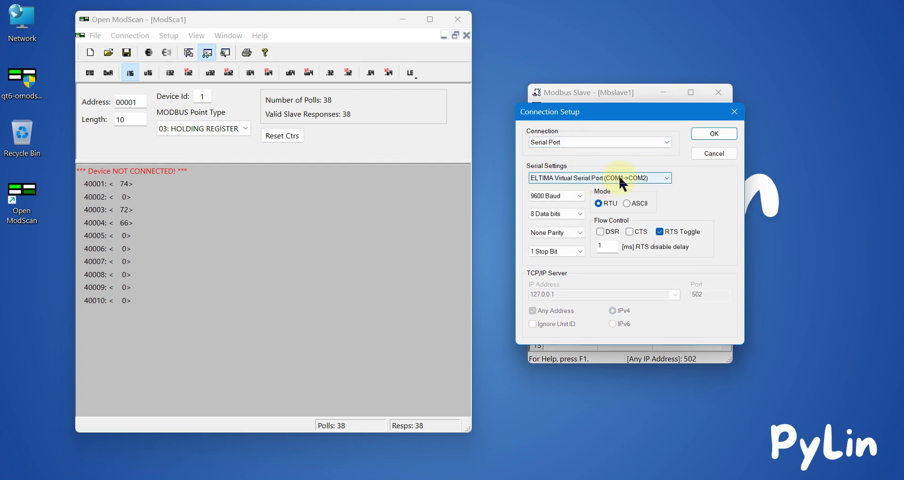
{"action": "left_click", "coordinate": [622, 181]}
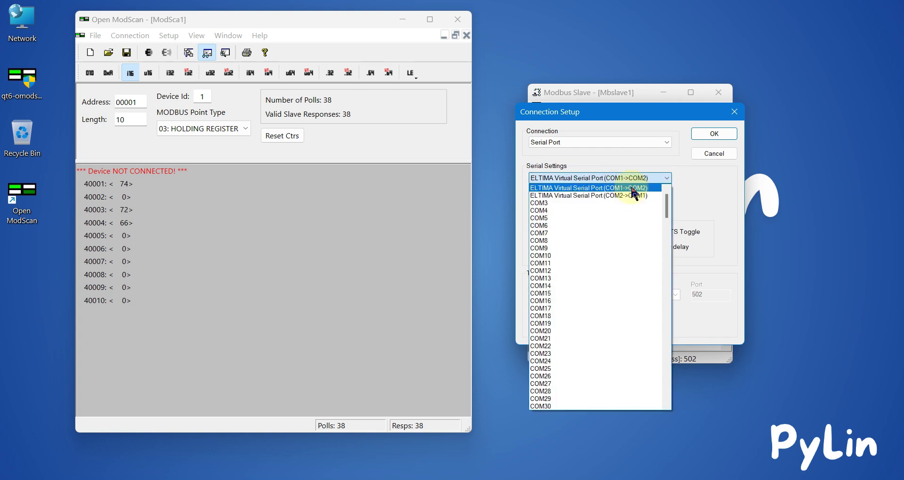
{"action": "left_click", "coordinate": [633, 190]}
{"action": "left_click_drag", "start_coordinate": [631, 114], "coordinate": [678, 144]}
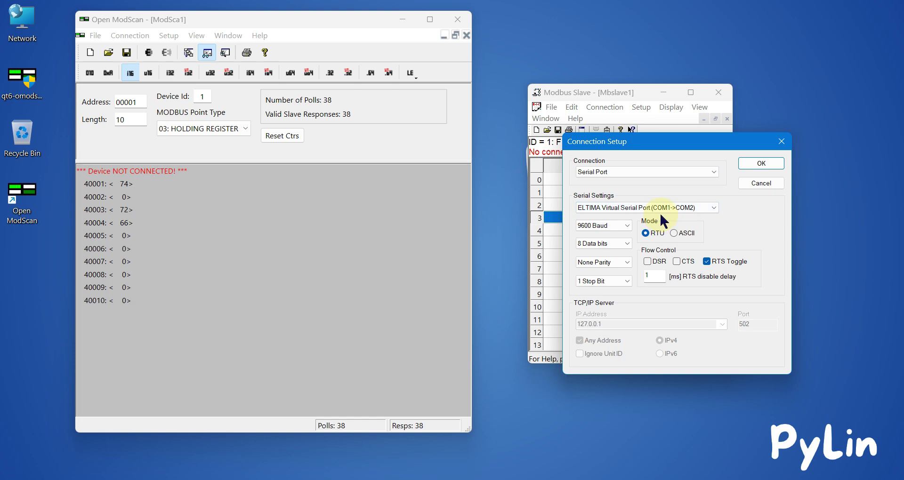
{"action": "left_click", "coordinate": [659, 211]}
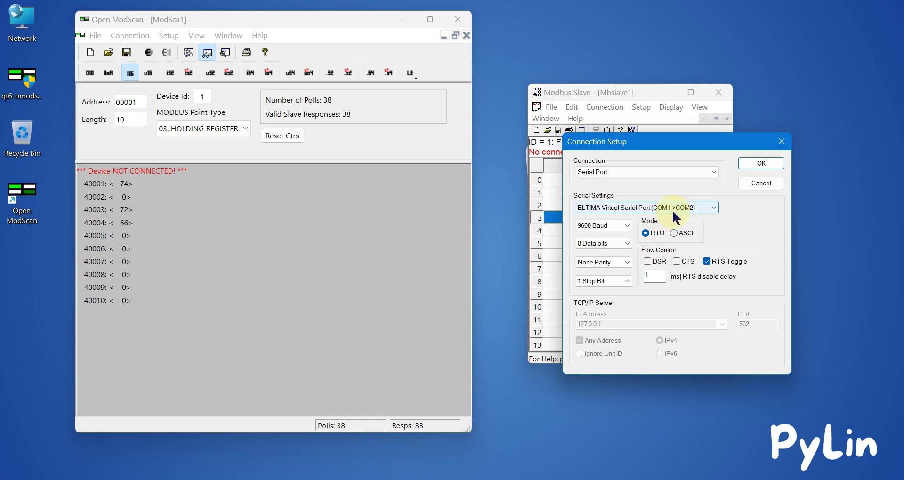
{"action": "left_click", "coordinate": [762, 163]}
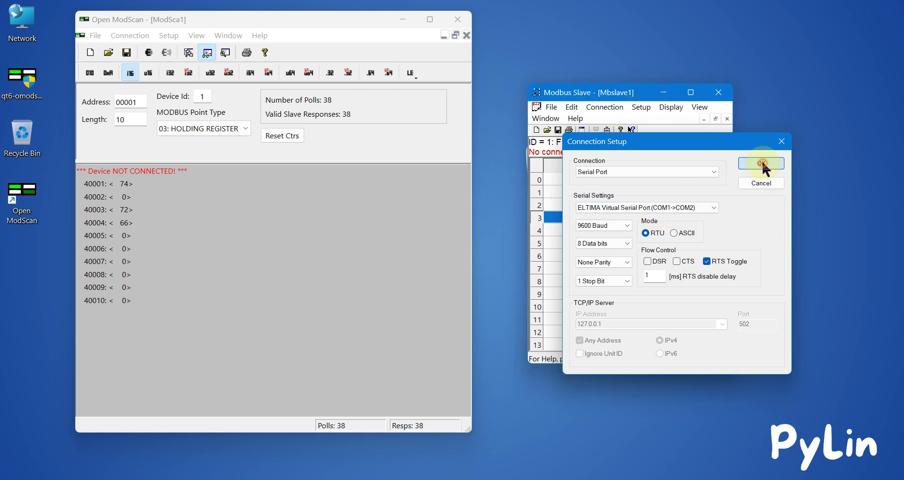
{"action": "left_click_drag", "start_coordinate": [730, 361], "coordinate": [756, 360]}
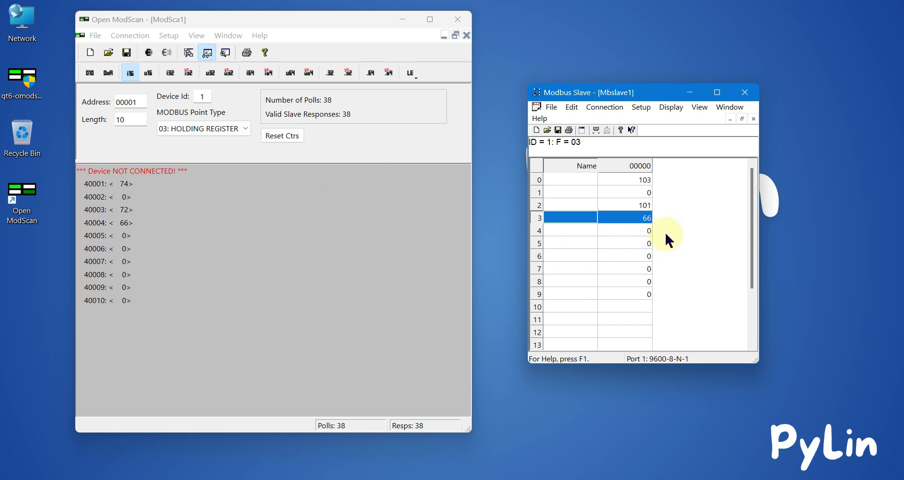
{"action": "left_click", "coordinate": [130, 35]}
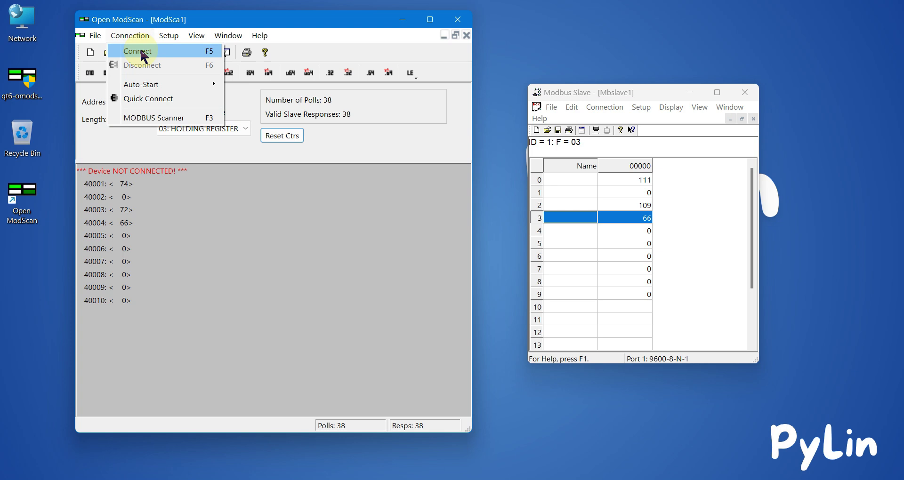
Step: Connect Open ModScan directly through COM2 at 9600-8-NONE-1
{"action": "left_click", "coordinate": [141, 51]}
{"action": "left_click", "coordinate": [359, 160]}
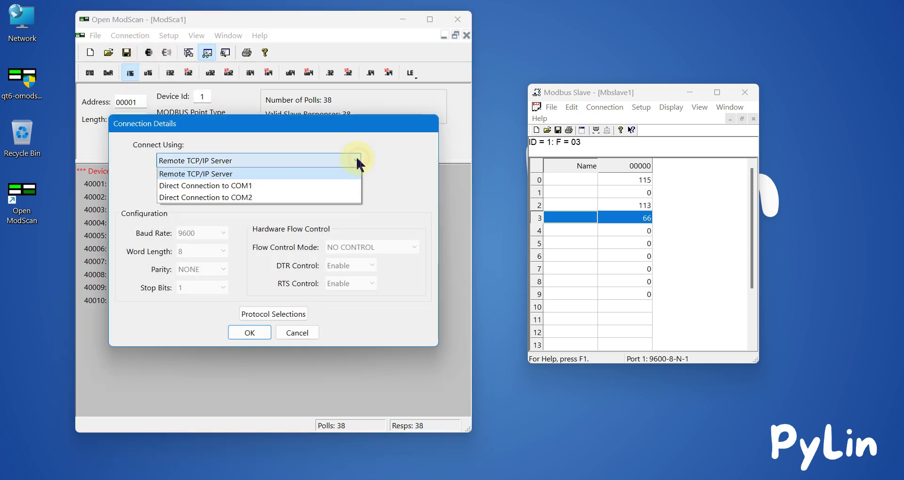
{"action": "left_click", "coordinate": [274, 196]}
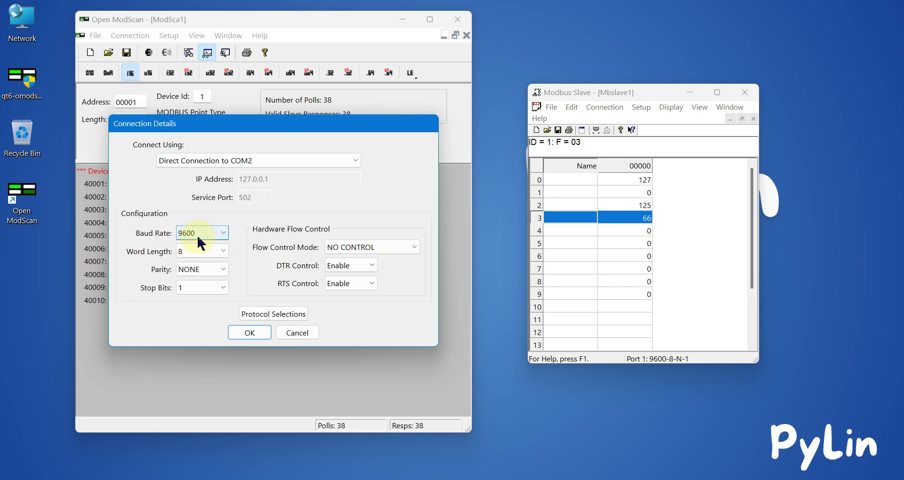
{"action": "left_click", "coordinate": [240, 332]}
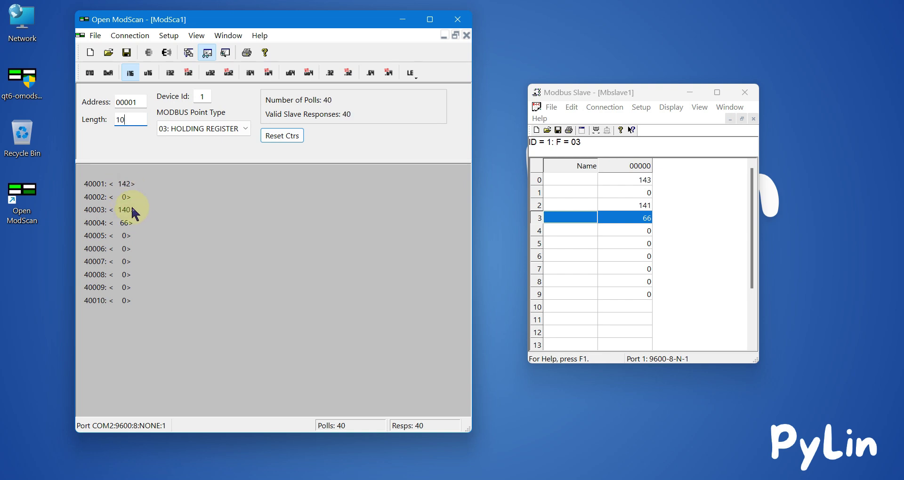
{"action": "double_click", "coordinate": [123, 237]}
Step: Write 55 to register 40005, verify it in Modbus Slave row 4, then restore Firefox
{"action": "type", "text": "55"}
{"action": "left_click", "coordinate": [250, 265]}
{"action": "left_click", "coordinate": [605, 232]}
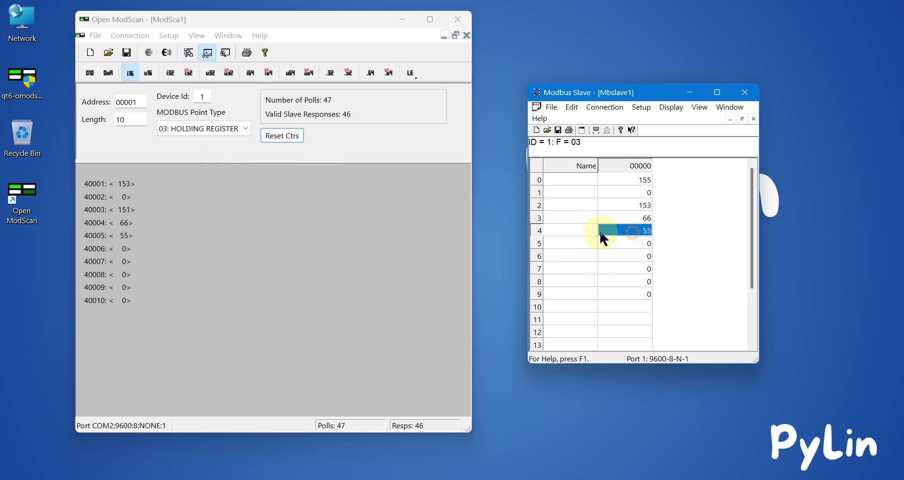
{"action": "left_click", "coordinate": [536, 231]}
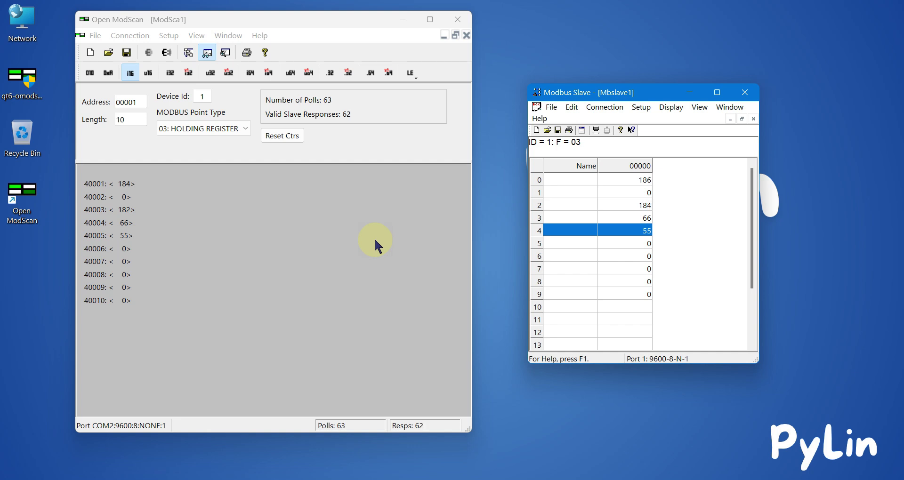
{"action": "left_click", "coordinate": [160, 478]}
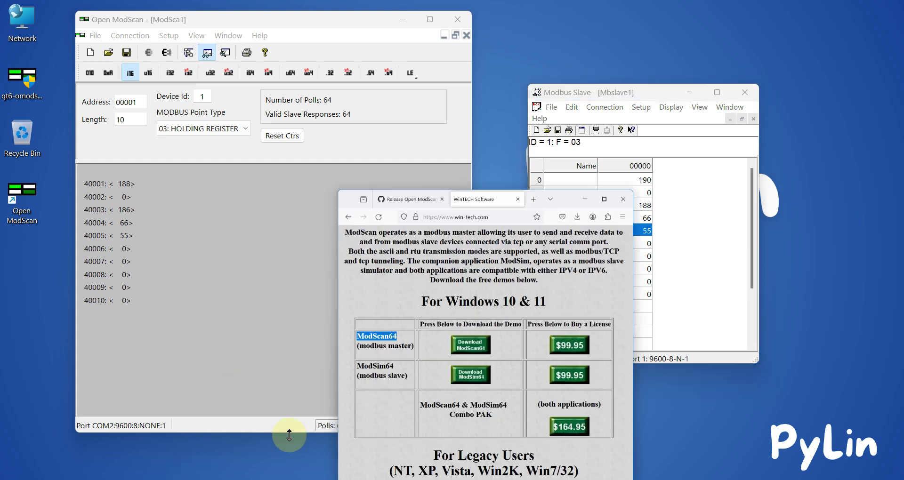
Step: Maximize Firefox and open the OpenModScan repository from the GitHub release tab
{"action": "left_click", "coordinate": [846, 54]}
{"action": "left_click", "coordinate": [113, 14]}
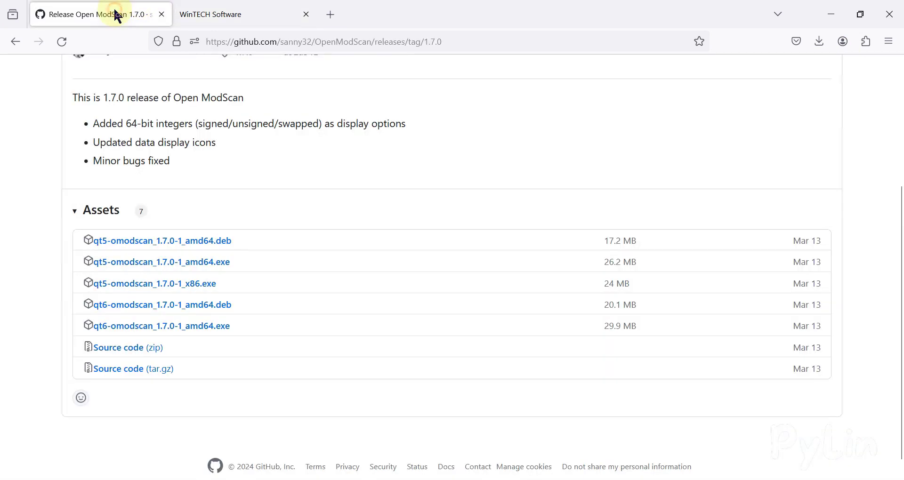
{"action": "scroll", "coordinate": [379, 218], "scroll_direction": "up", "scroll_amount": 3}
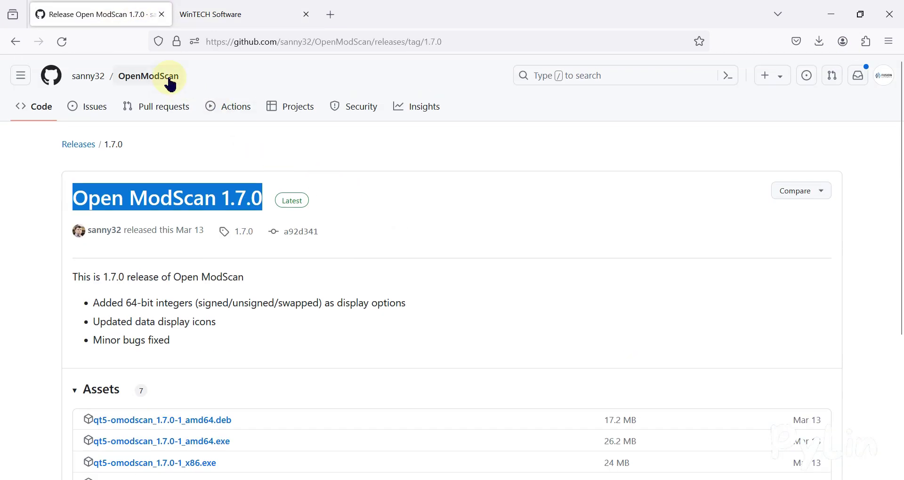
{"action": "left_click", "coordinate": [170, 78]}
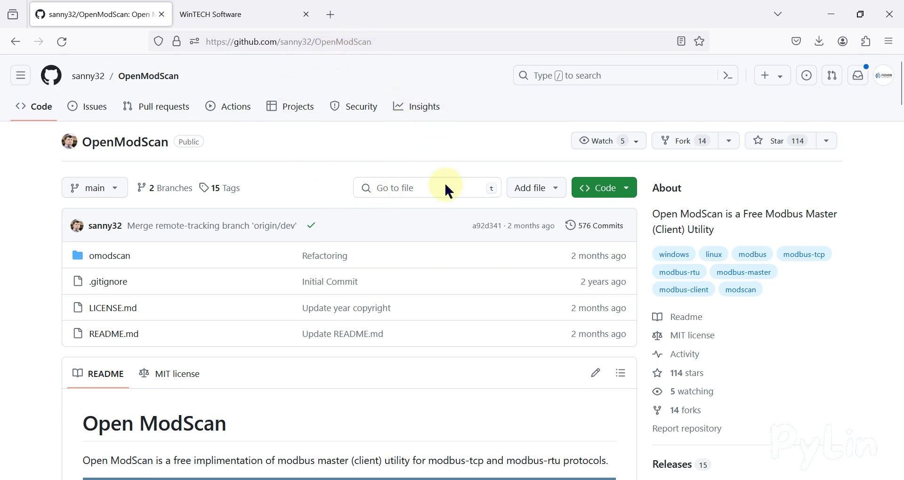
Step: Open the full list of 14 releases and scroll to the Open ModScan 1.7.0 assets
{"action": "scroll", "coordinate": [489, 255], "scroll_direction": "down", "scroll_amount": 5}
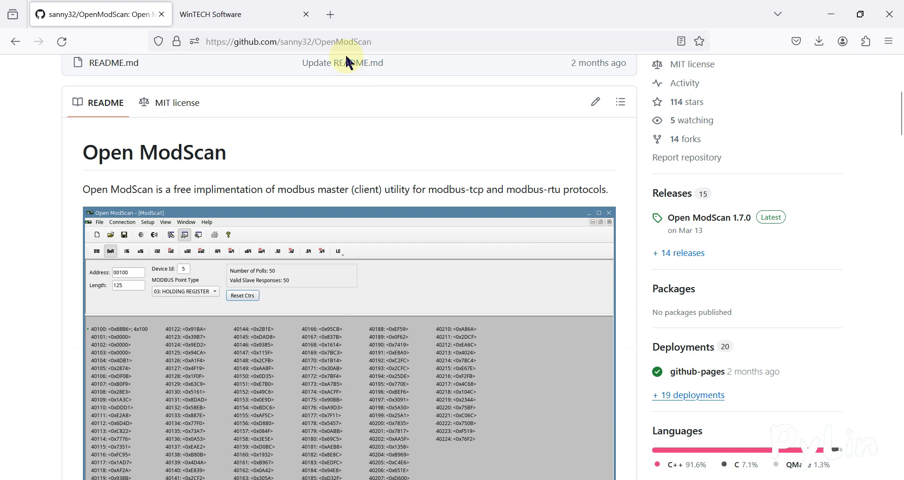
{"action": "left_click", "coordinate": [688, 254]}
{"action": "scroll", "coordinate": [391, 268], "scroll_direction": "down", "scroll_amount": 3}
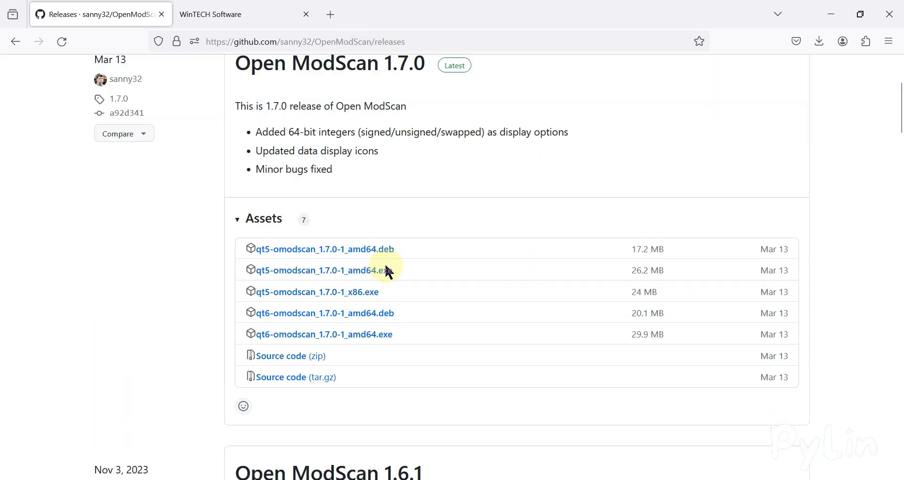
{"action": "scroll", "coordinate": [389, 272], "scroll_direction": "down", "scroll_amount": 2}
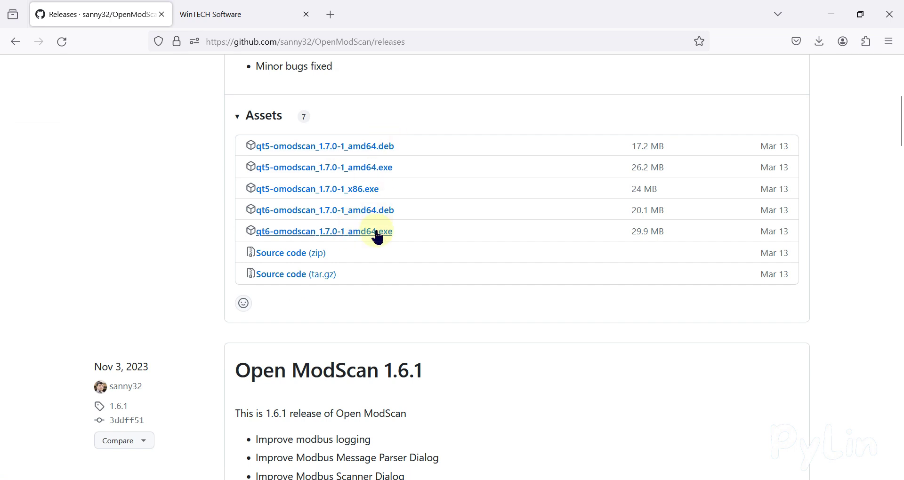